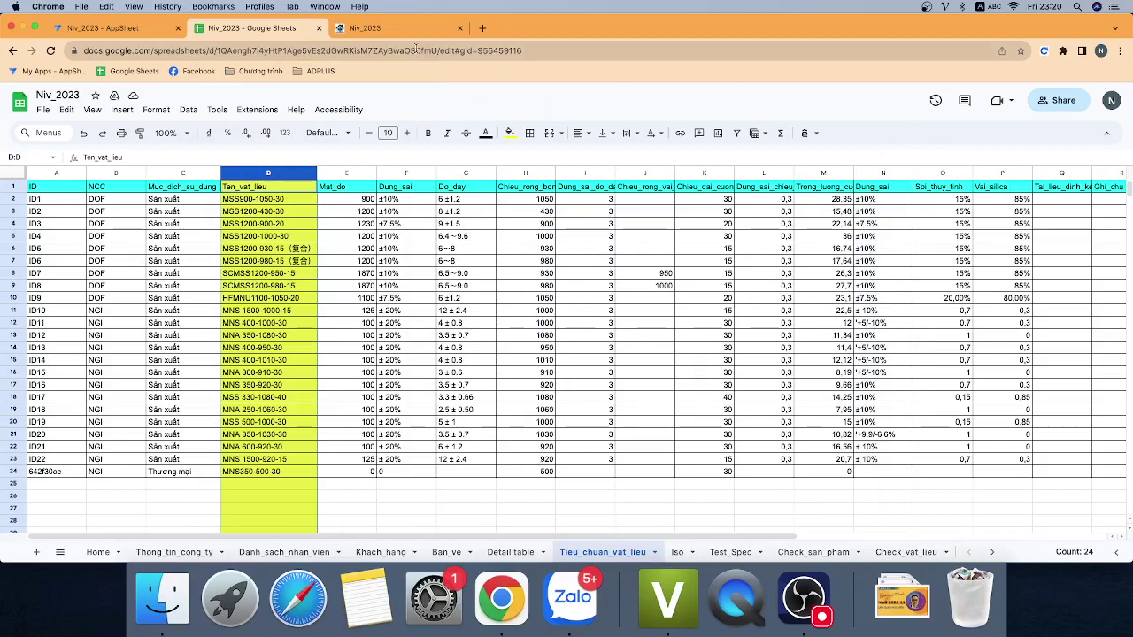
Step: View the Tiêu chuẩn vật liệu table in the running Niv_2023 app and its editor column settings
{"action": "left_click", "coordinate": [385, 28]}
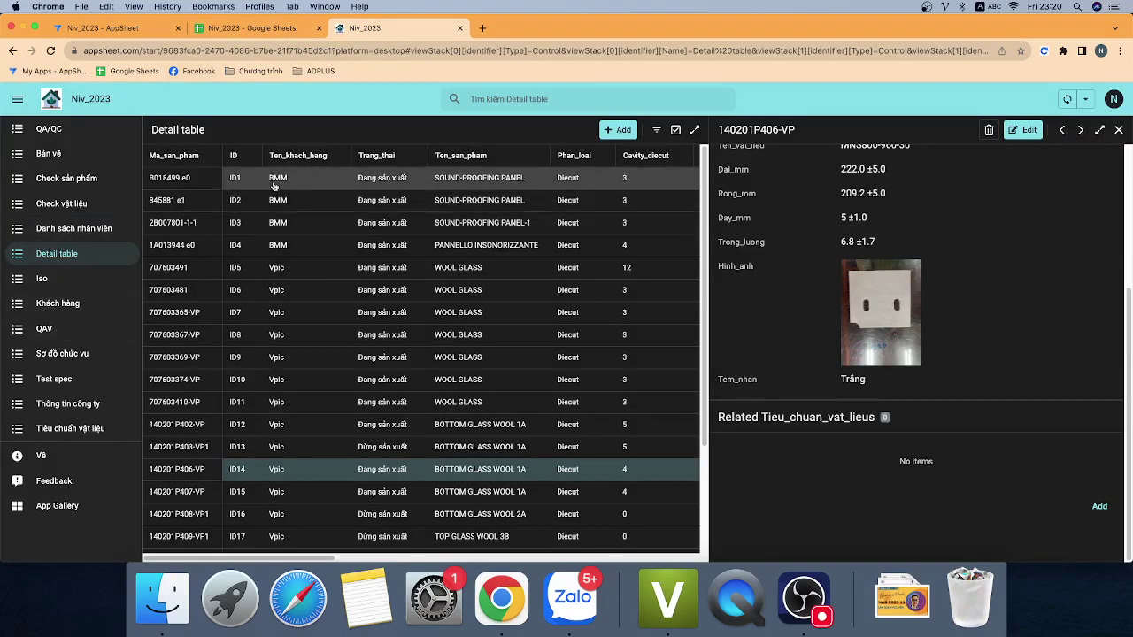
{"action": "left_click", "coordinate": [54, 432]}
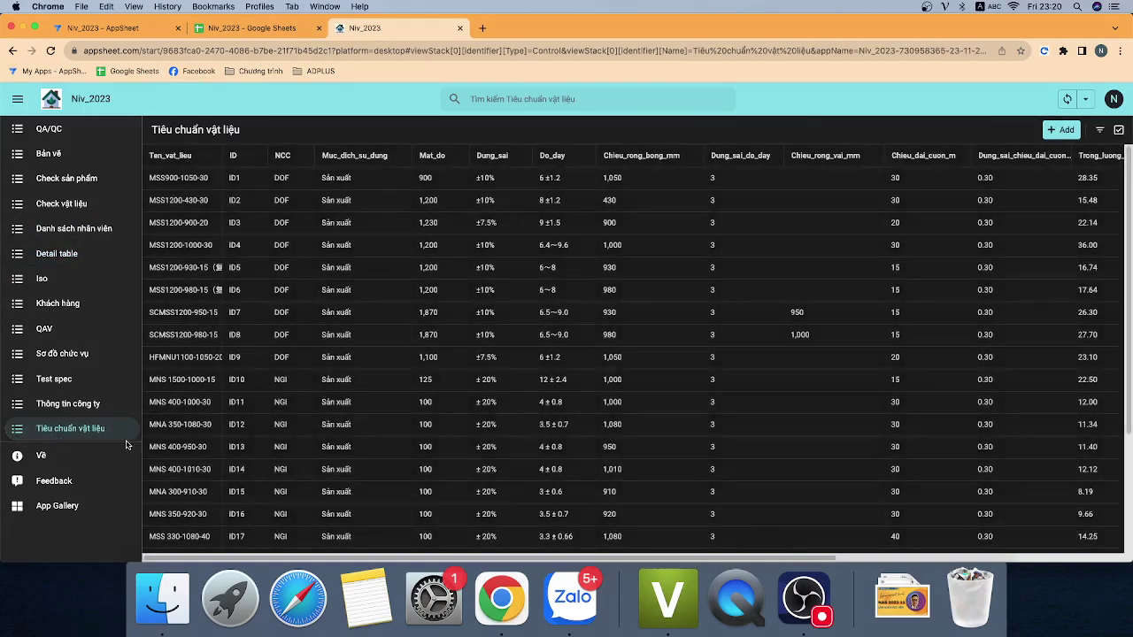
{"action": "left_click", "coordinate": [157, 35]}
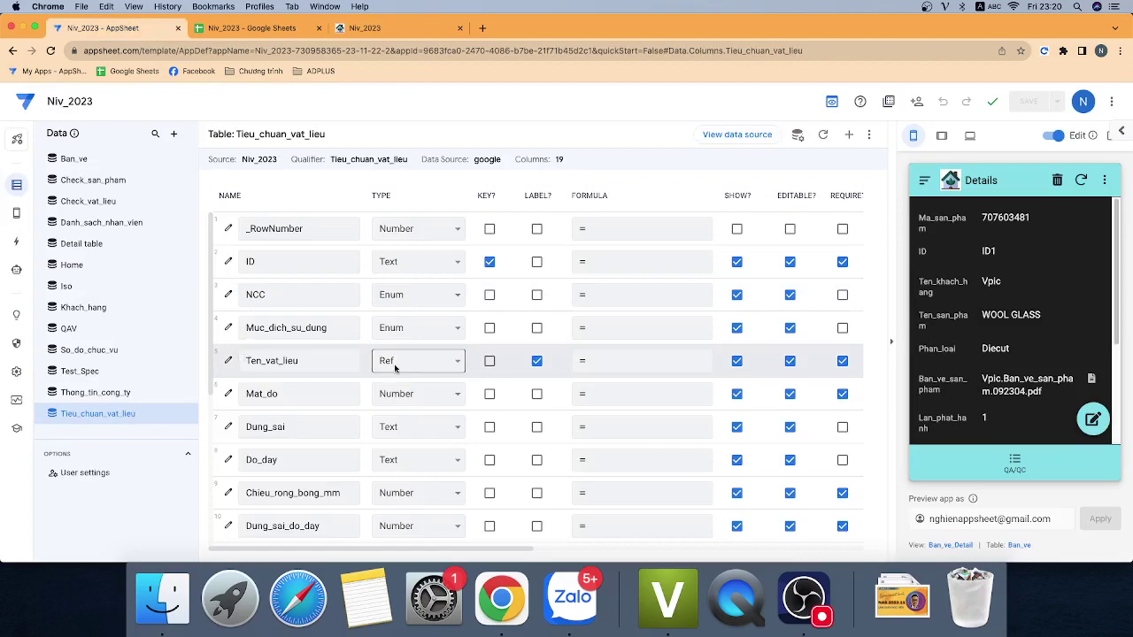
{"action": "left_click", "coordinate": [354, 34]}
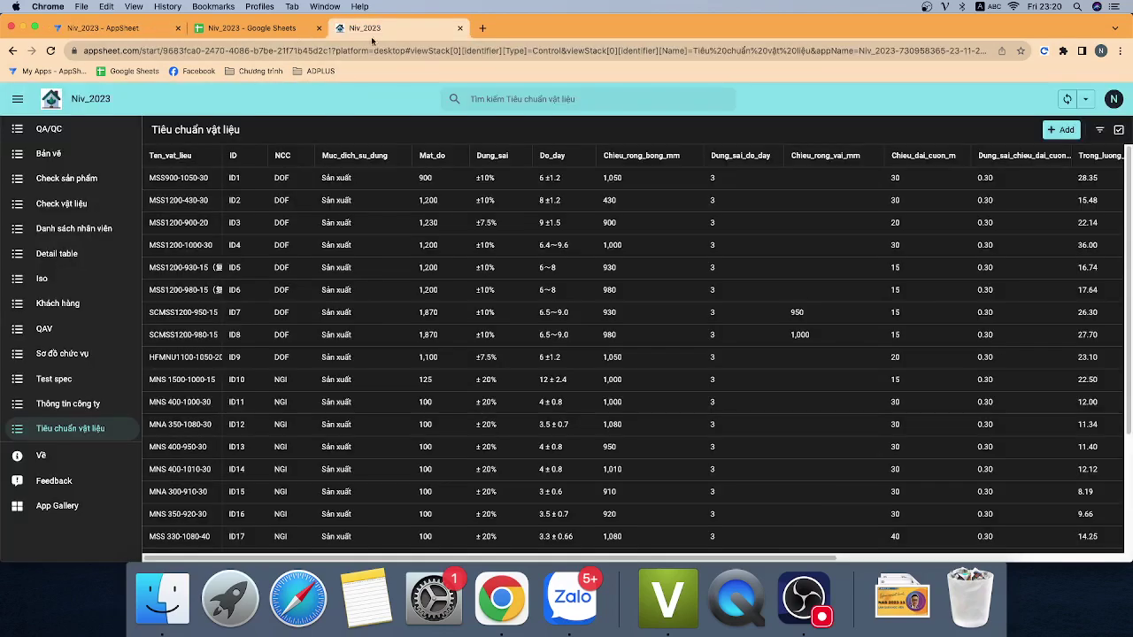
Step: Open Detail record B018499 e0 and select its Related Tieu_chuan_vat_lieus heading
{"action": "left_click", "coordinate": [76, 257]}
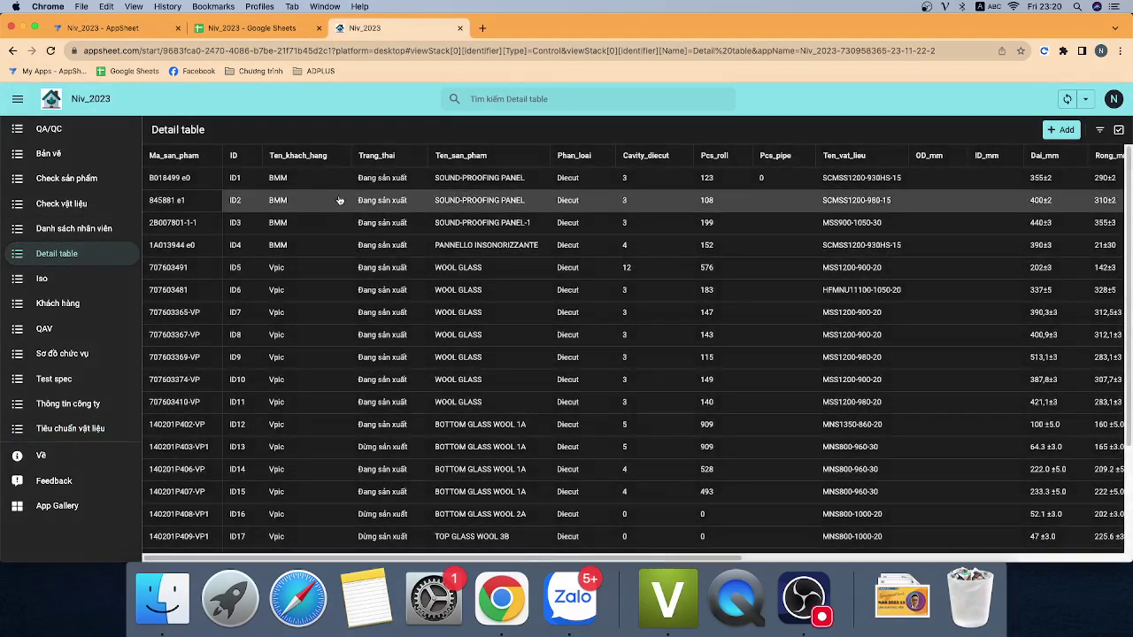
{"action": "left_click", "coordinate": [340, 178]}
{"action": "scroll", "coordinate": [885, 327], "scroll_direction": "down", "scroll_amount": 5}
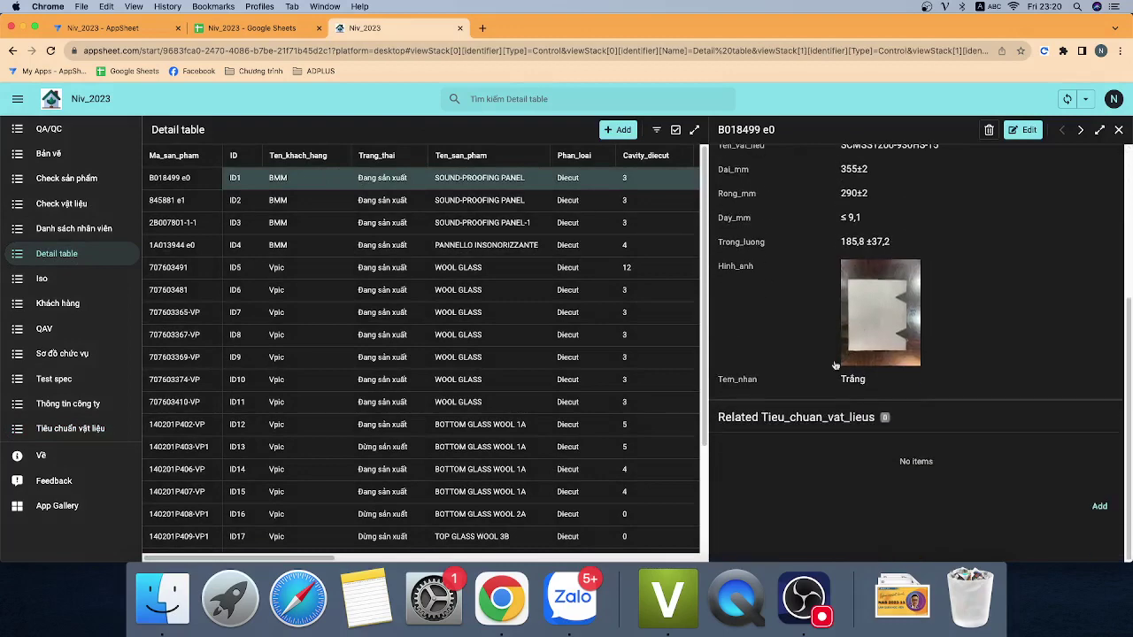
{"action": "left_click_drag", "start_coordinate": [751, 418], "coordinate": [889, 425]}
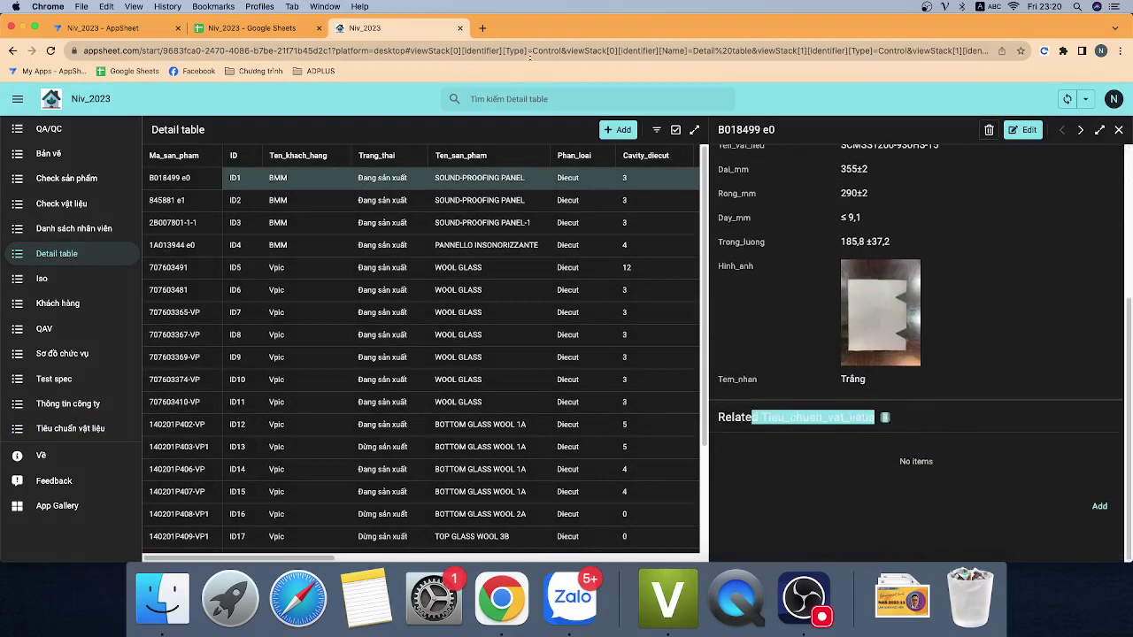
Step: Look over the Ten_vat_lieu values D2:D26 in Google Sheets, then return to the AppSheet editor
{"action": "left_click", "coordinate": [264, 34]}
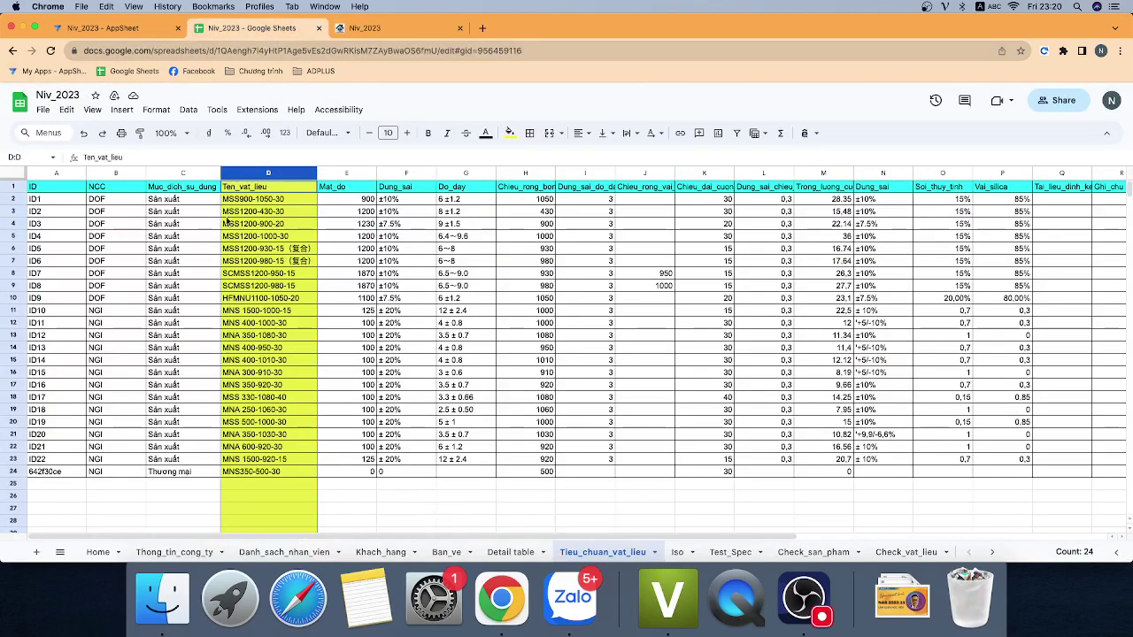
{"action": "left_click_drag", "start_coordinate": [247, 199], "coordinate": [246, 497]}
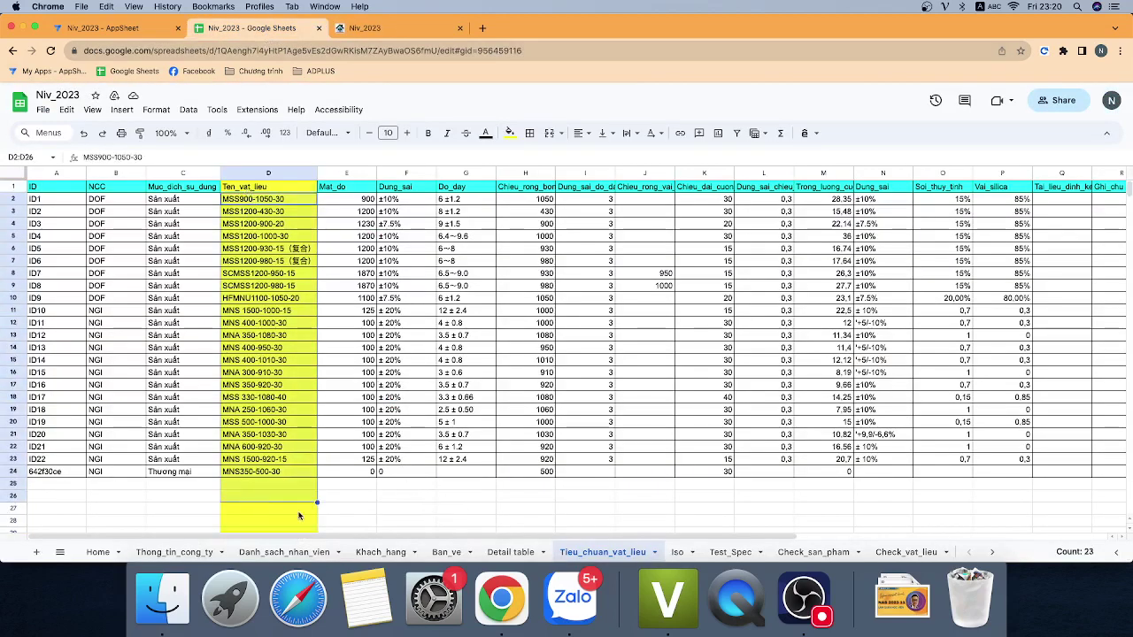
{"action": "left_click", "coordinate": [343, 503]}
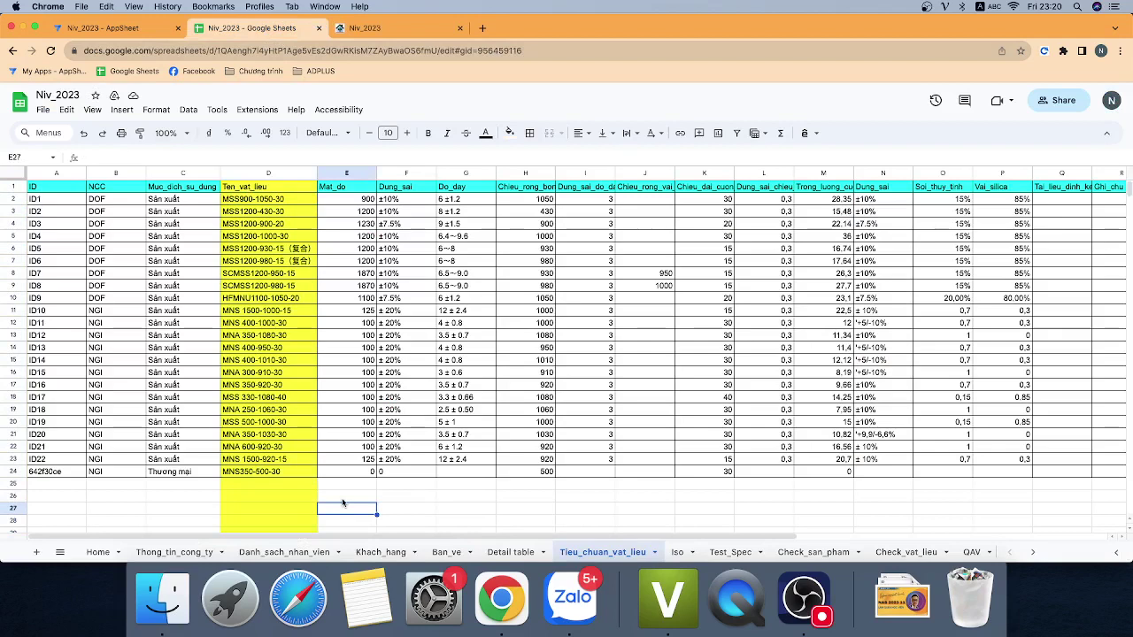
{"action": "left_click", "coordinate": [129, 28]}
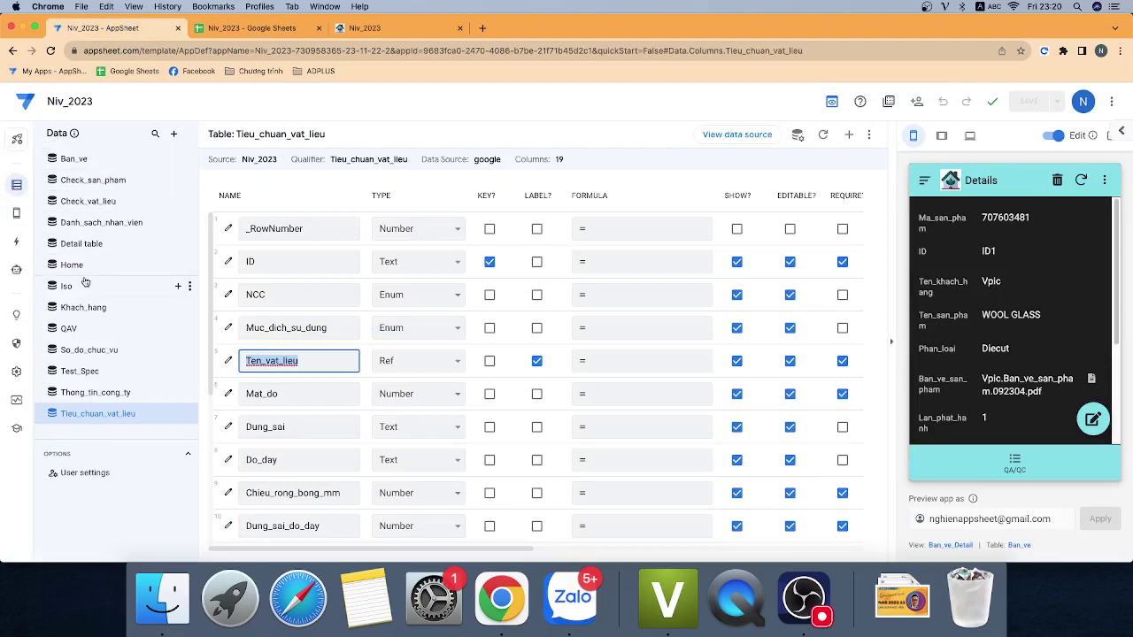
Step: Inspect the Tieu_chuan_vat_lieu table's Ten_vat_lieu Ref column, confirming its source table is Detail table
{"action": "left_click", "coordinate": [84, 245]}
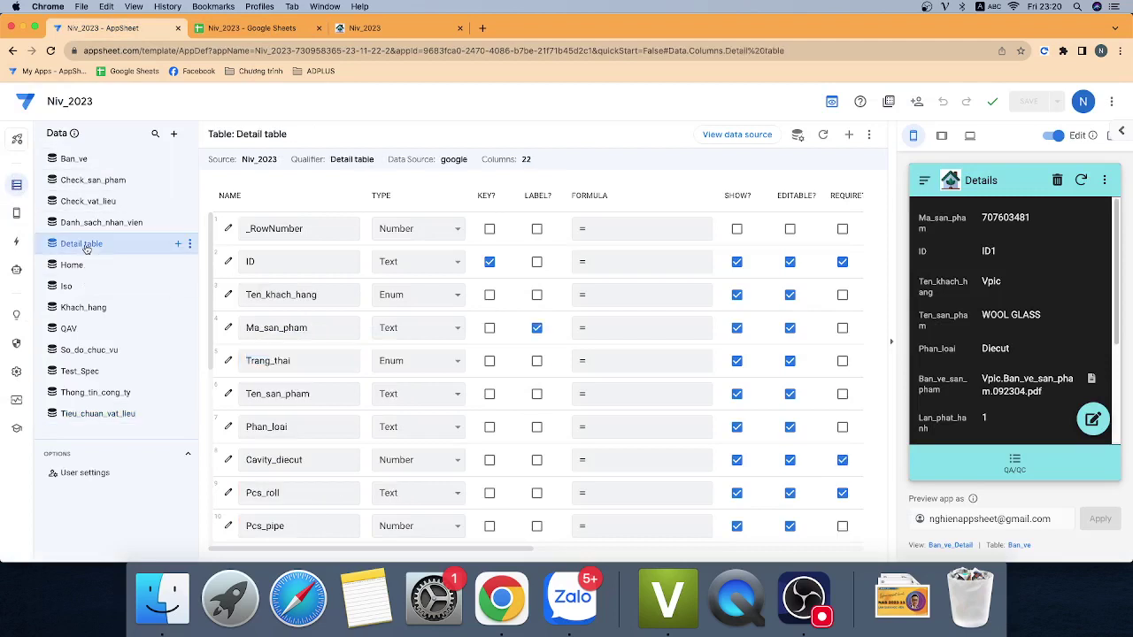
{"action": "left_click", "coordinate": [248, 261]}
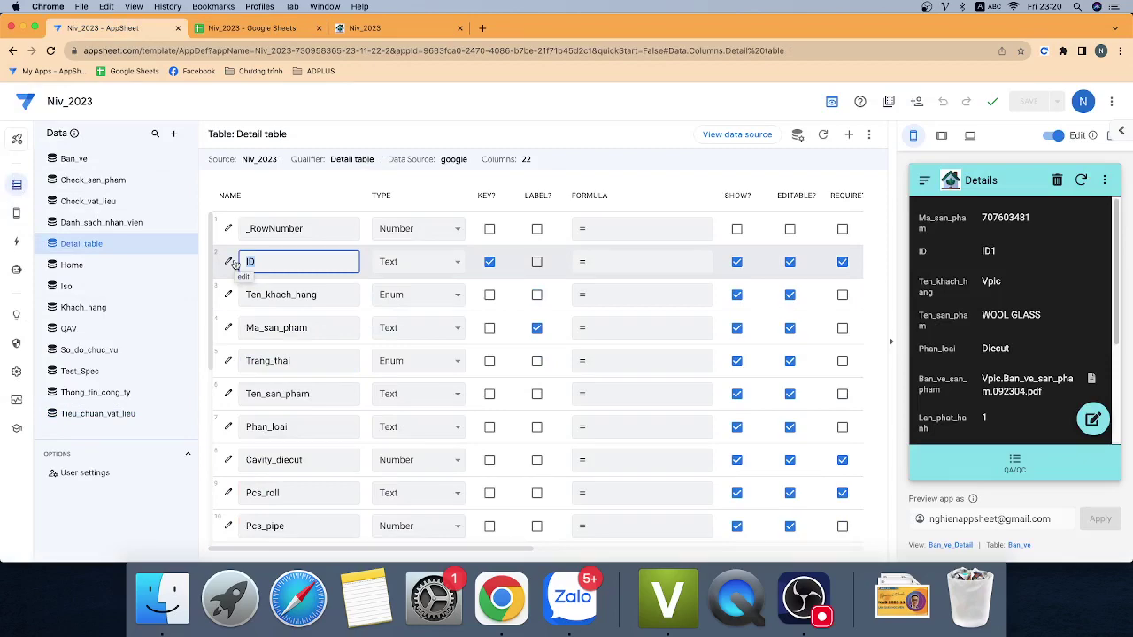
{"action": "left_click", "coordinate": [119, 412]}
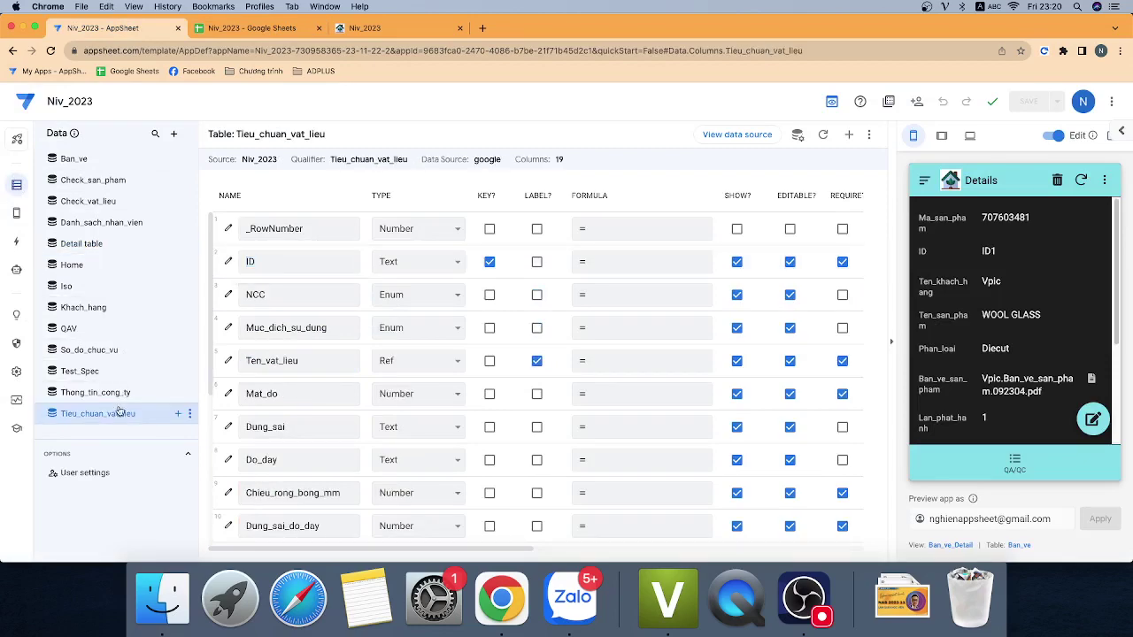
{"action": "left_click", "coordinate": [228, 360]}
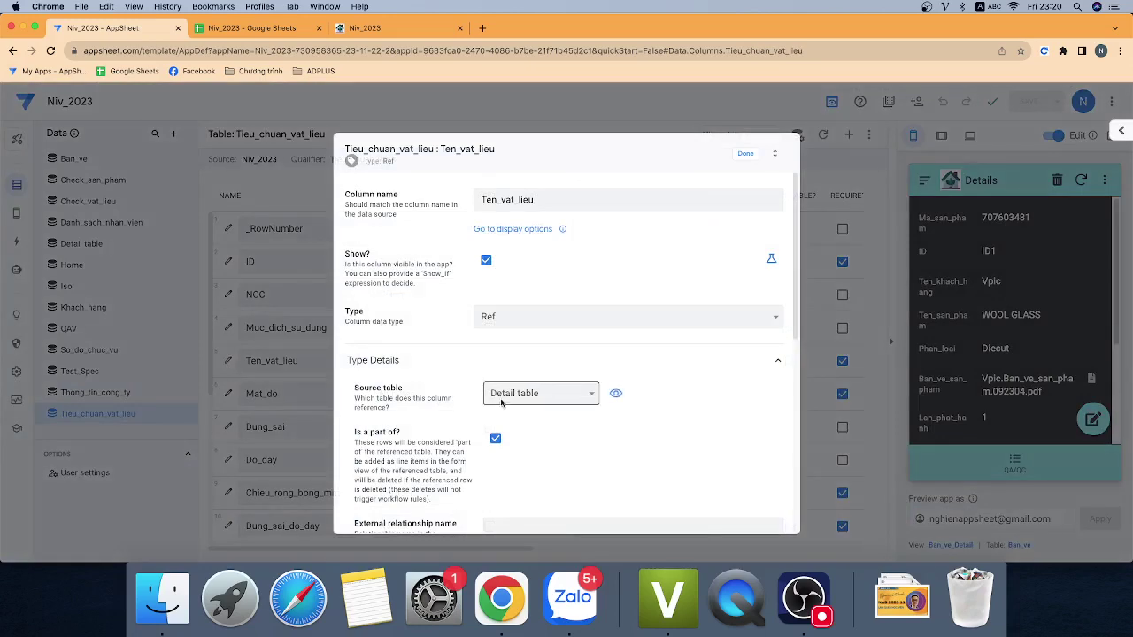
{"action": "scroll", "coordinate": [531, 372], "scroll_direction": "down", "scroll_amount": 1}
{"action": "scroll", "coordinate": [565, 330], "scroll_direction": "down", "scroll_amount": 4}
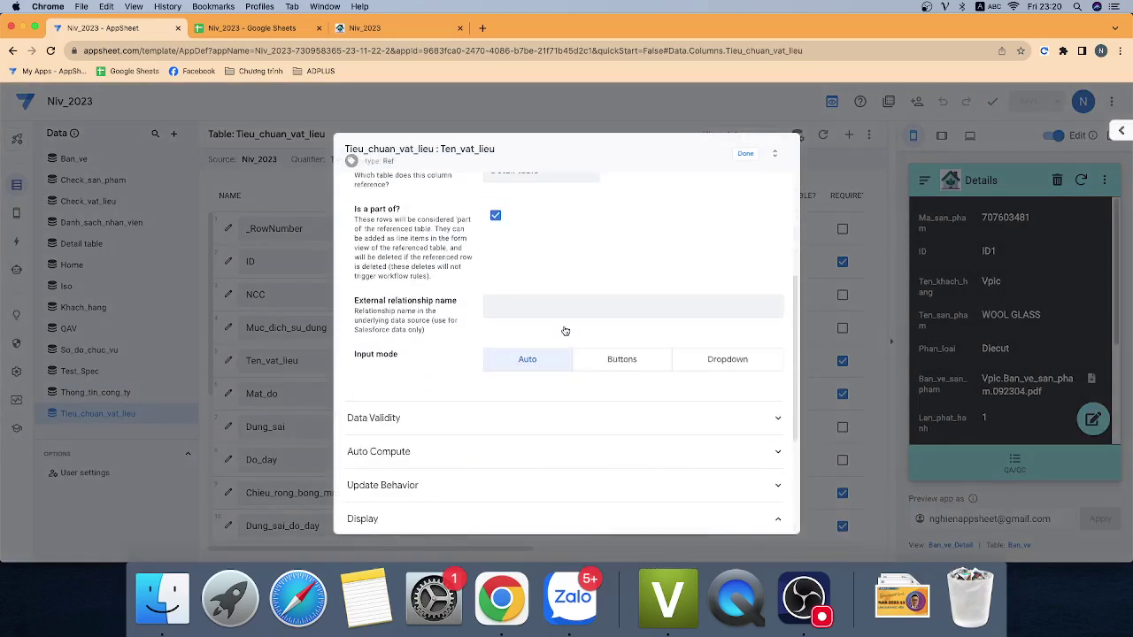
{"action": "left_click", "coordinate": [744, 154]}
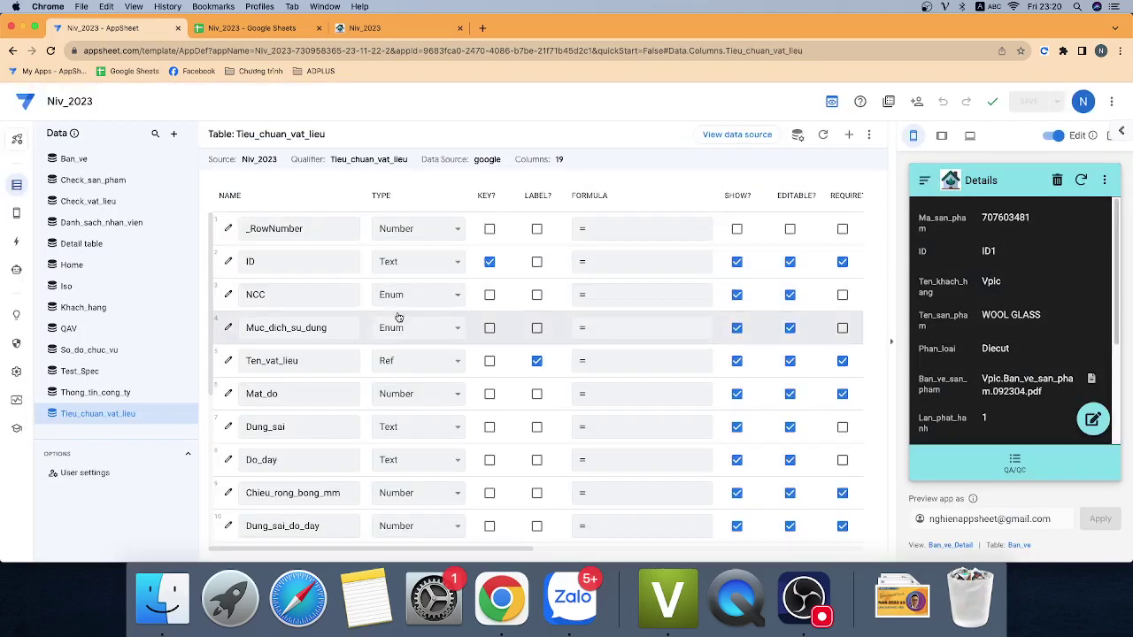
{"action": "left_click", "coordinate": [93, 250]}
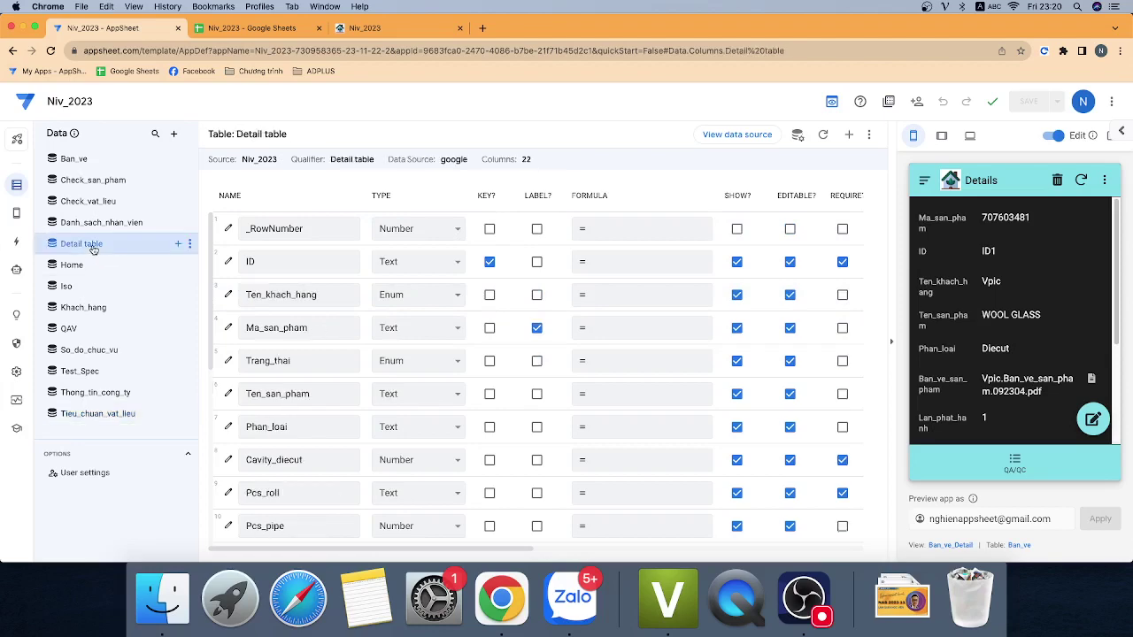
{"action": "left_click", "coordinate": [252, 27]}
Step: On the Detail table sheet, fill column C (Ma_san_pham) yellow, then remove the fill again
{"action": "left_click", "coordinate": [511, 551]}
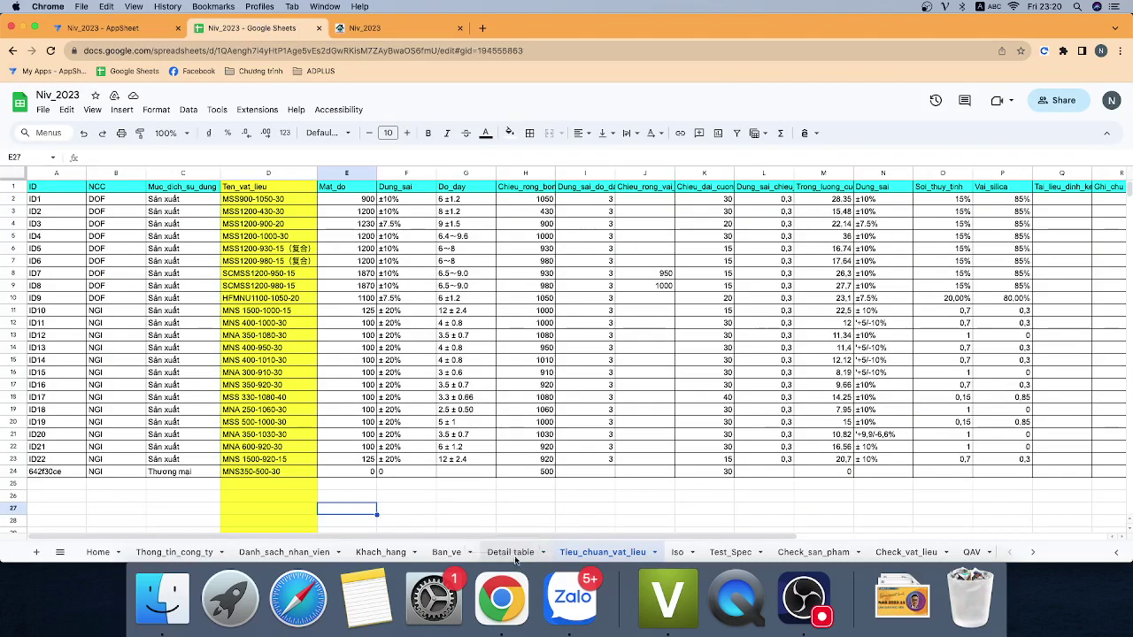
{"action": "left_click", "coordinate": [181, 174]}
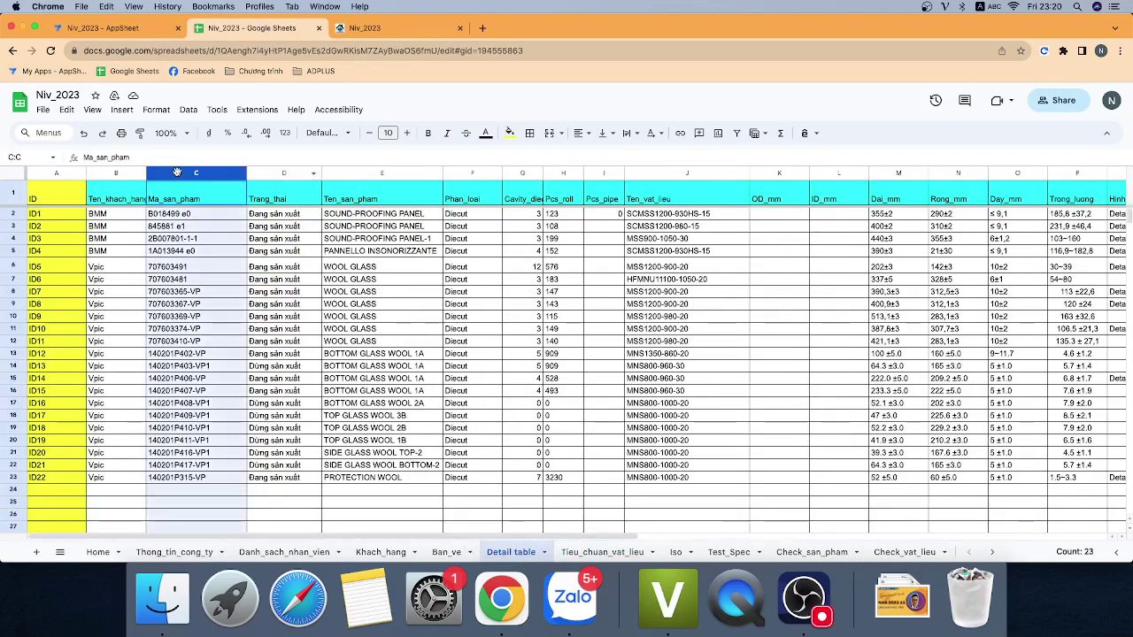
{"action": "left_click", "coordinate": [510, 133]}
{"action": "left_click", "coordinate": [554, 188]}
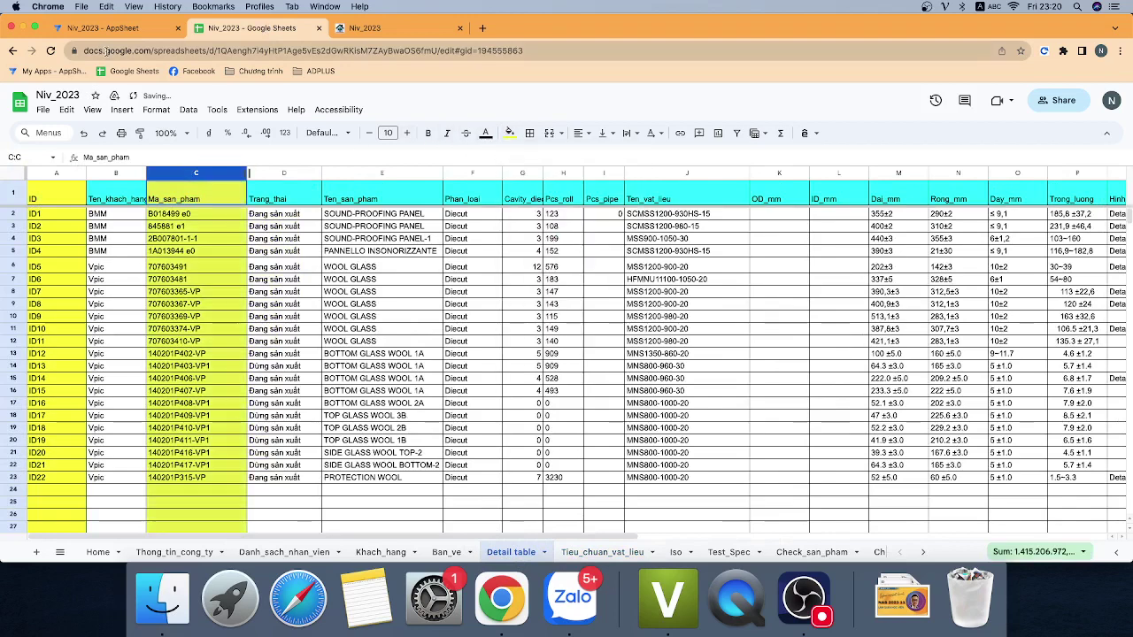
{"action": "left_click", "coordinate": [102, 27]}
{"action": "left_click", "coordinate": [252, 28]}
{"action": "left_click", "coordinate": [509, 132]}
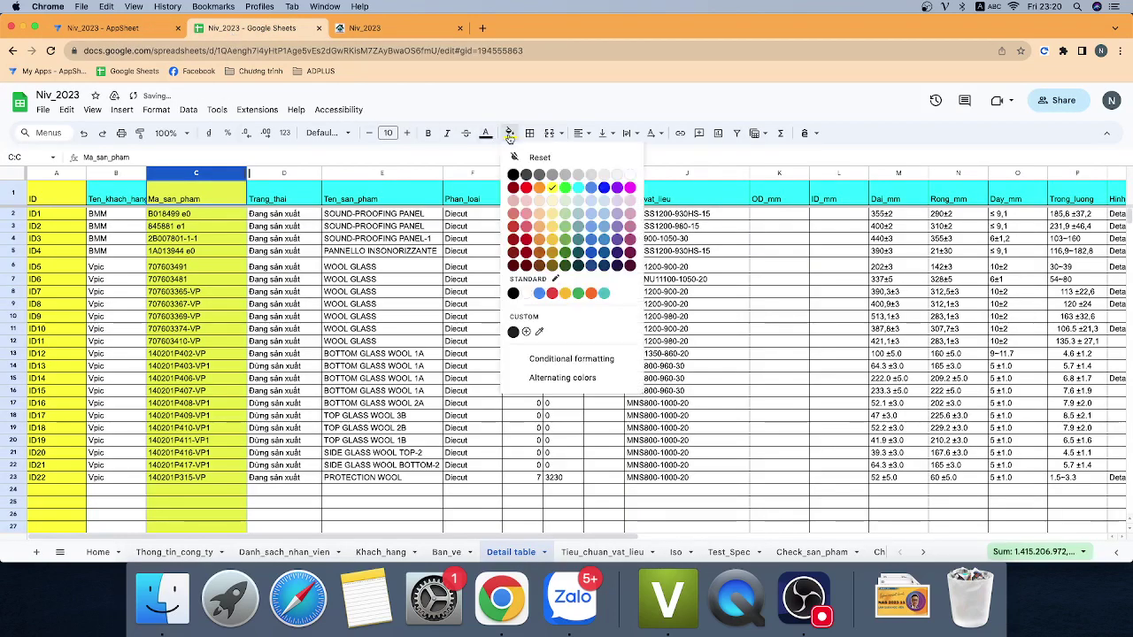
{"action": "left_click", "coordinate": [535, 152]}
Step: Switch the Detail table key from ID to Ma_san_pham, checking the running app in between
{"action": "left_click", "coordinate": [128, 26]}
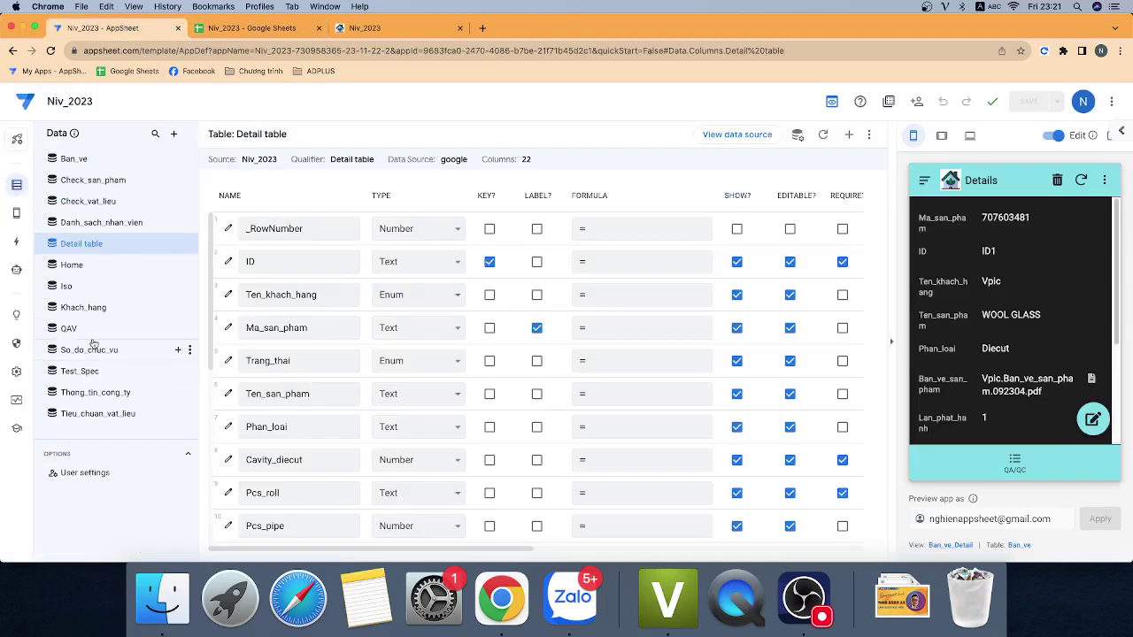
{"action": "double_click", "coordinate": [267, 260]}
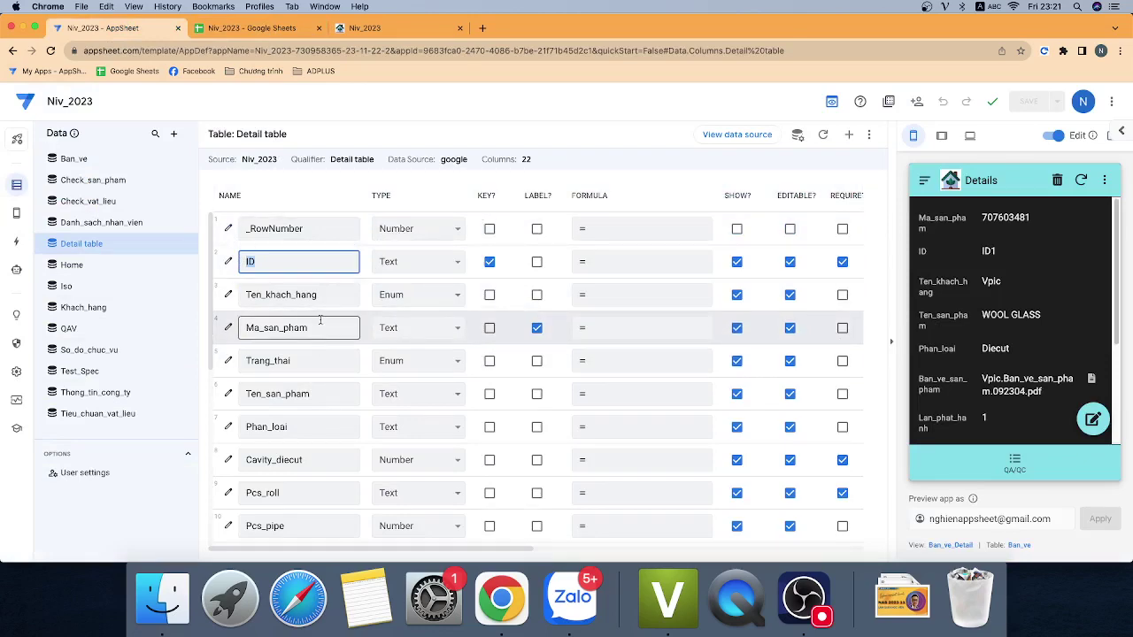
{"action": "left_click", "coordinate": [365, 27]}
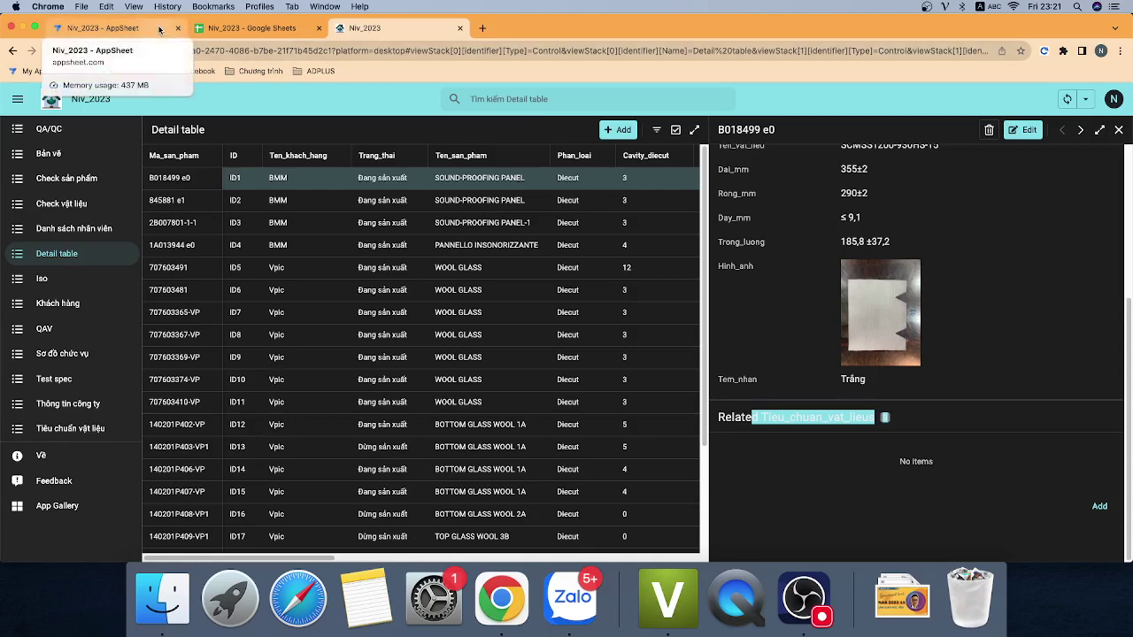
{"action": "left_click", "coordinate": [159, 27]}
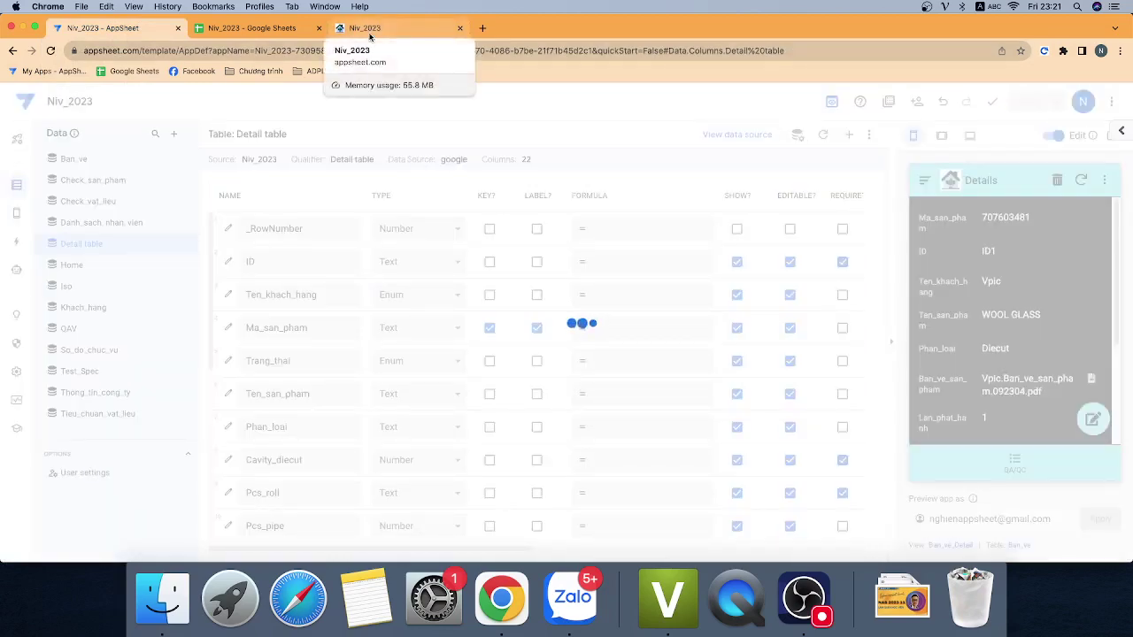
Step: Check Detail records B018499 e0 through 140201P315-VP for related Tieu_chuan_vat_lieu entries
{"action": "left_click", "coordinate": [370, 34]}
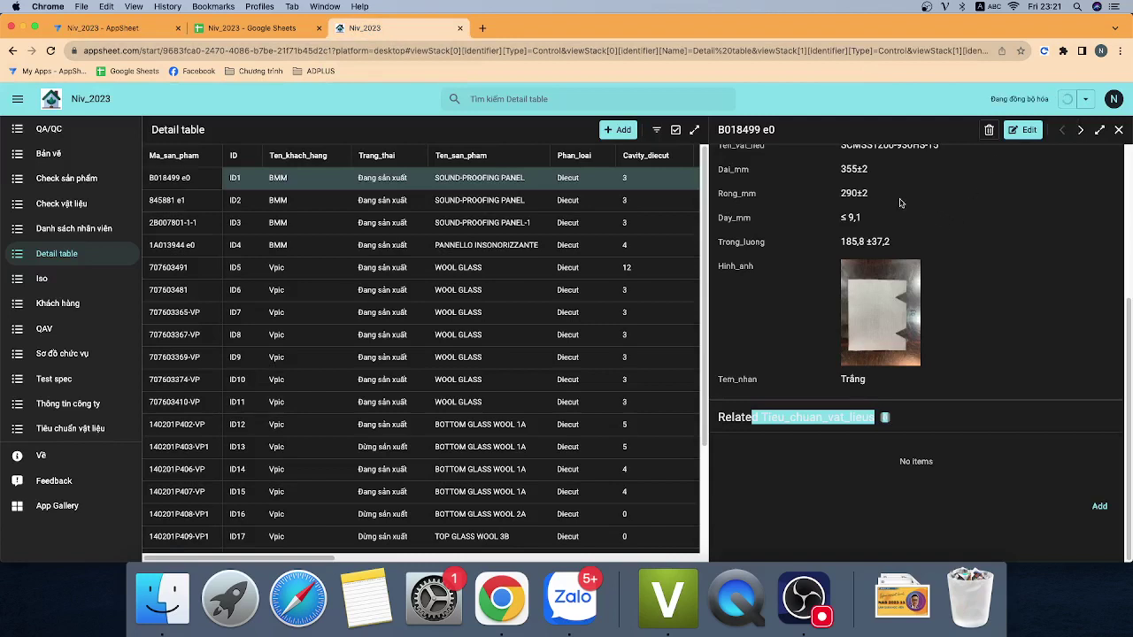
{"action": "left_click", "coordinate": [479, 182]}
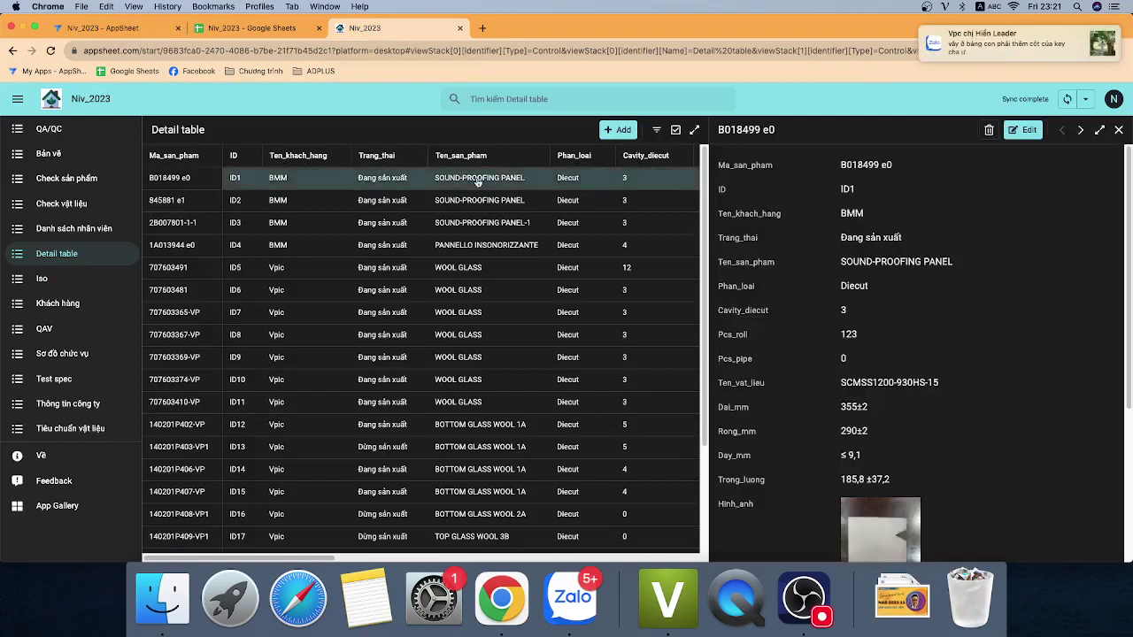
{"action": "scroll", "coordinate": [830, 381], "scroll_direction": "down", "scroll_amount": 5}
{"action": "left_click", "coordinate": [508, 226]}
{"action": "scroll", "coordinate": [874, 344], "scroll_direction": "down", "scroll_amount": 5}
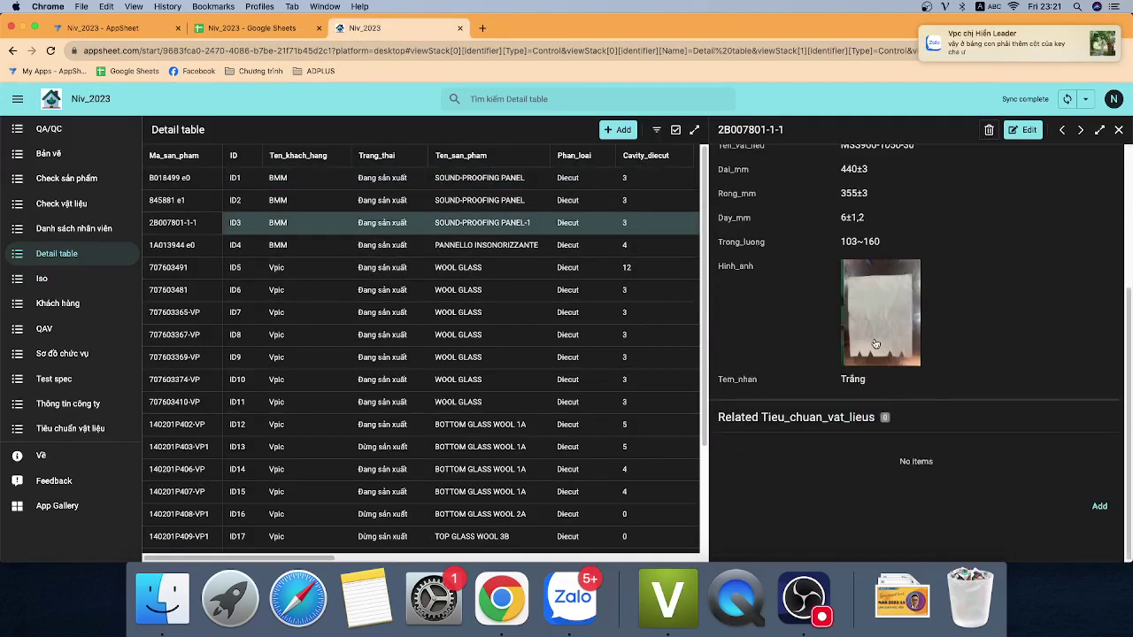
{"action": "left_click", "coordinate": [474, 275]}
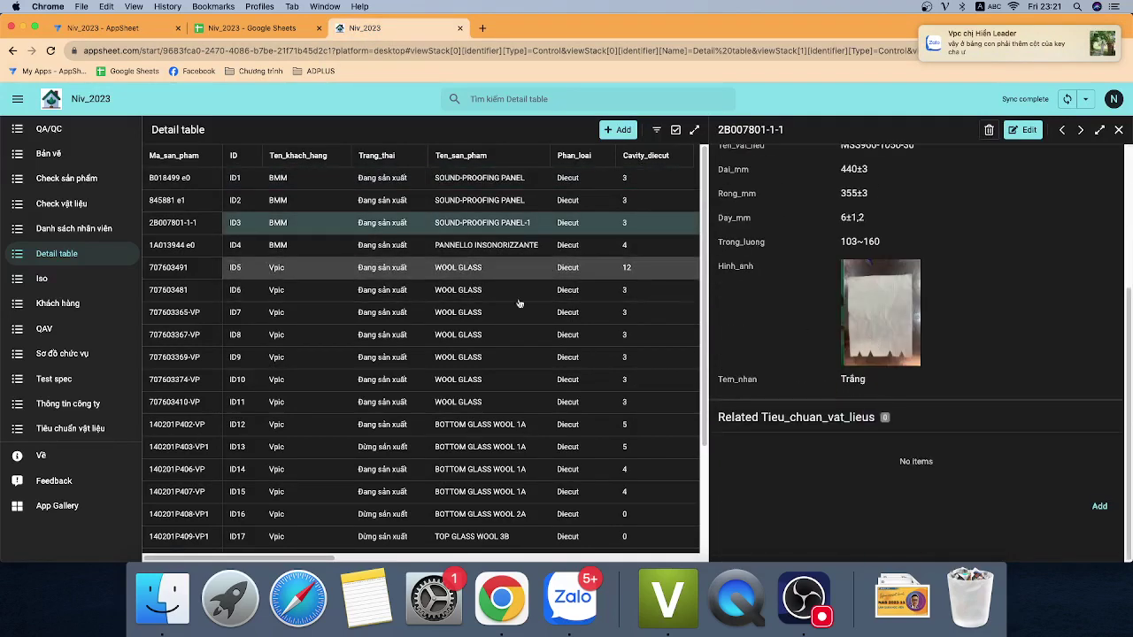
{"action": "left_click", "coordinate": [493, 358]}
{"action": "left_click", "coordinate": [581, 491]}
{"action": "scroll", "coordinate": [585, 526], "scroll_direction": "down", "scroll_amount": 3}
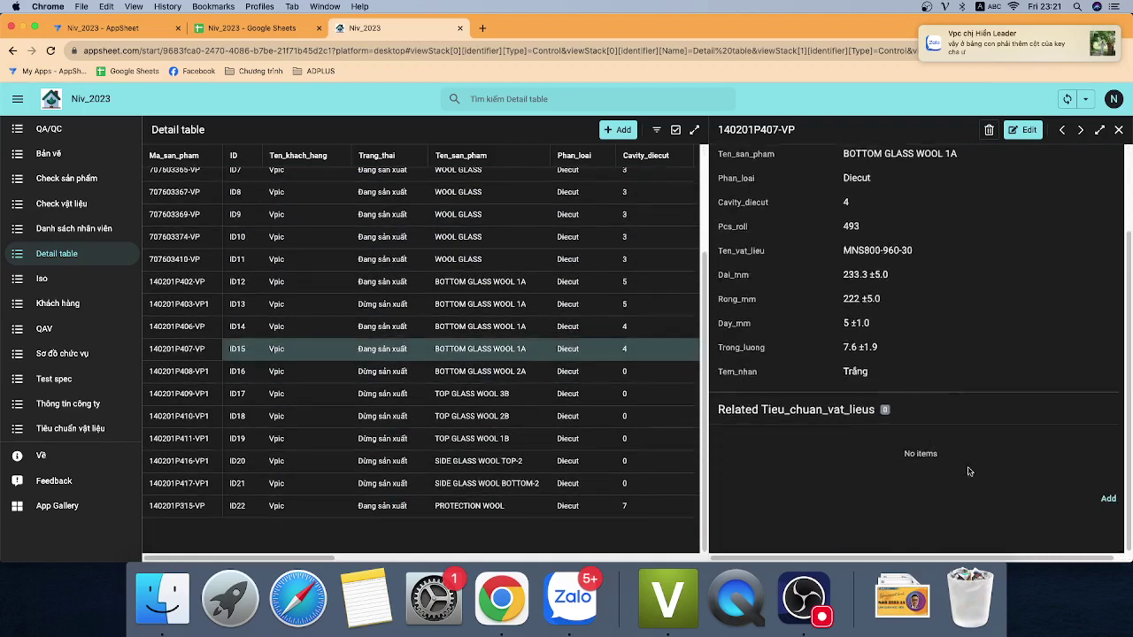
{"action": "left_click", "coordinate": [543, 510]}
{"action": "scroll", "coordinate": [782, 430], "scroll_direction": "down", "scroll_amount": 3}
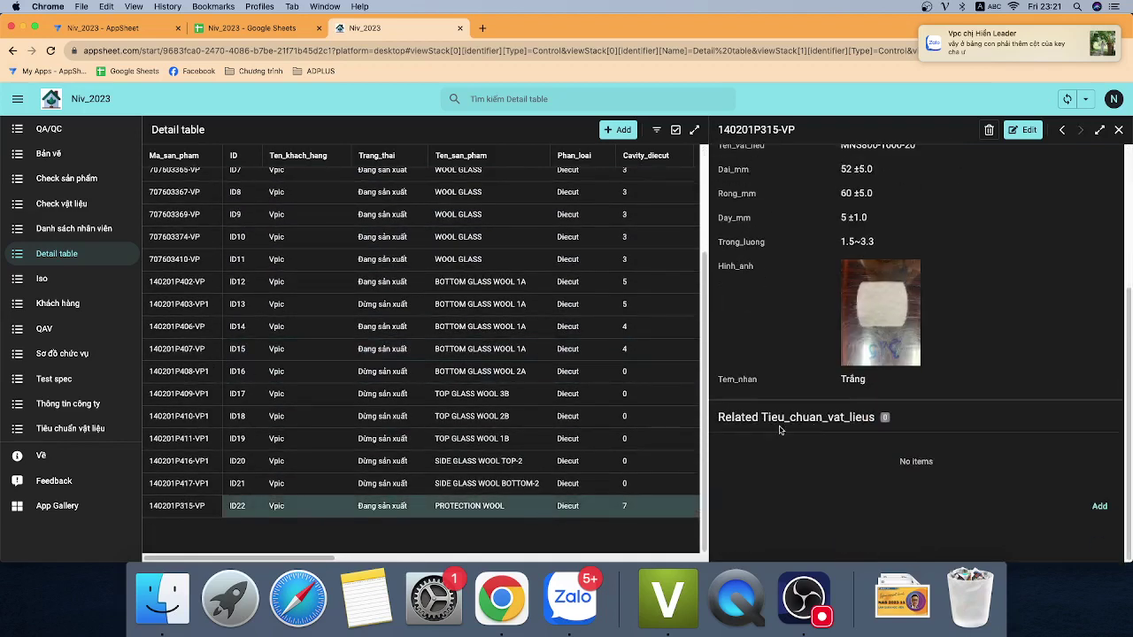
Step: Sync the app, then check records 140201P410-VP1, 140201P403-VP1, 707603410-VP and 707603374-VP
{"action": "left_click", "coordinate": [1066, 99]}
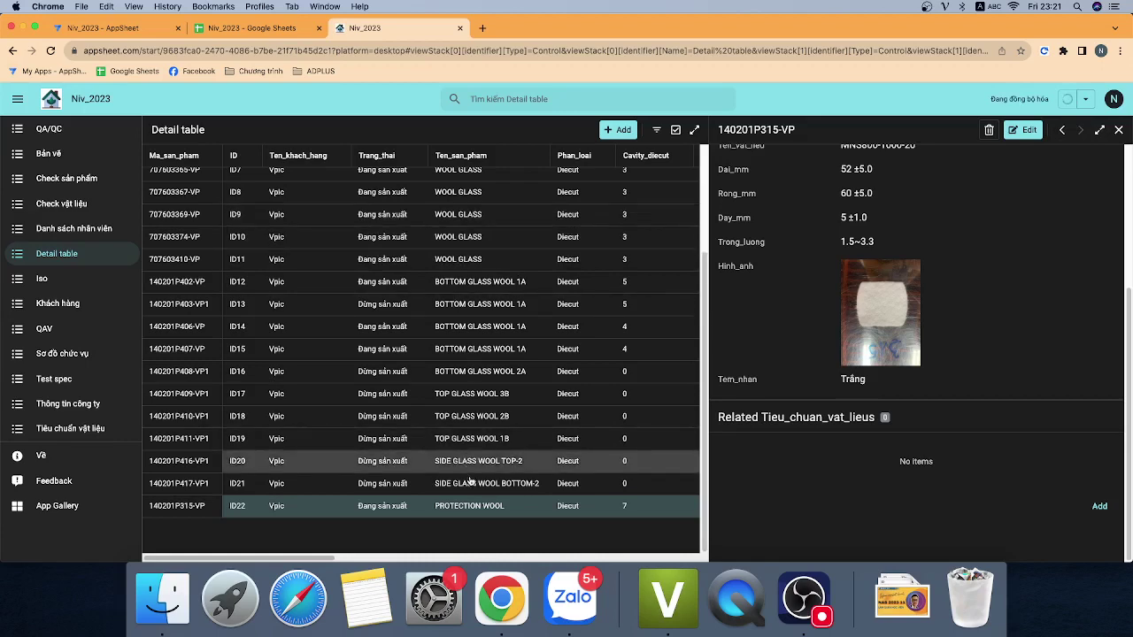
{"action": "left_click", "coordinate": [107, 25]}
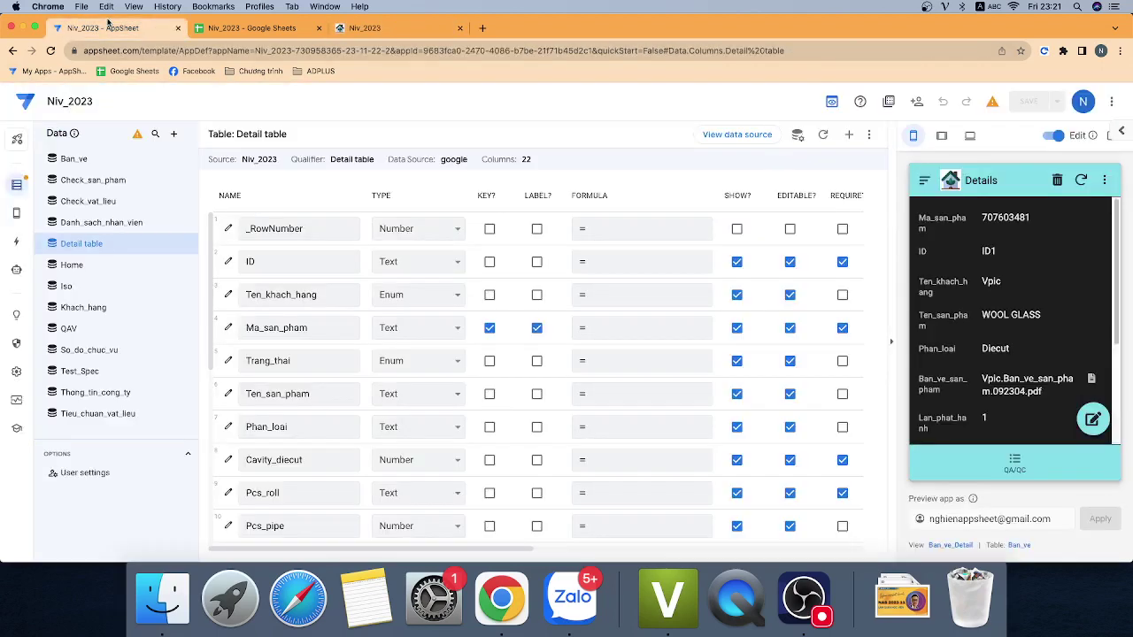
{"action": "left_click", "coordinate": [416, 28]}
{"action": "left_click", "coordinate": [438, 420]}
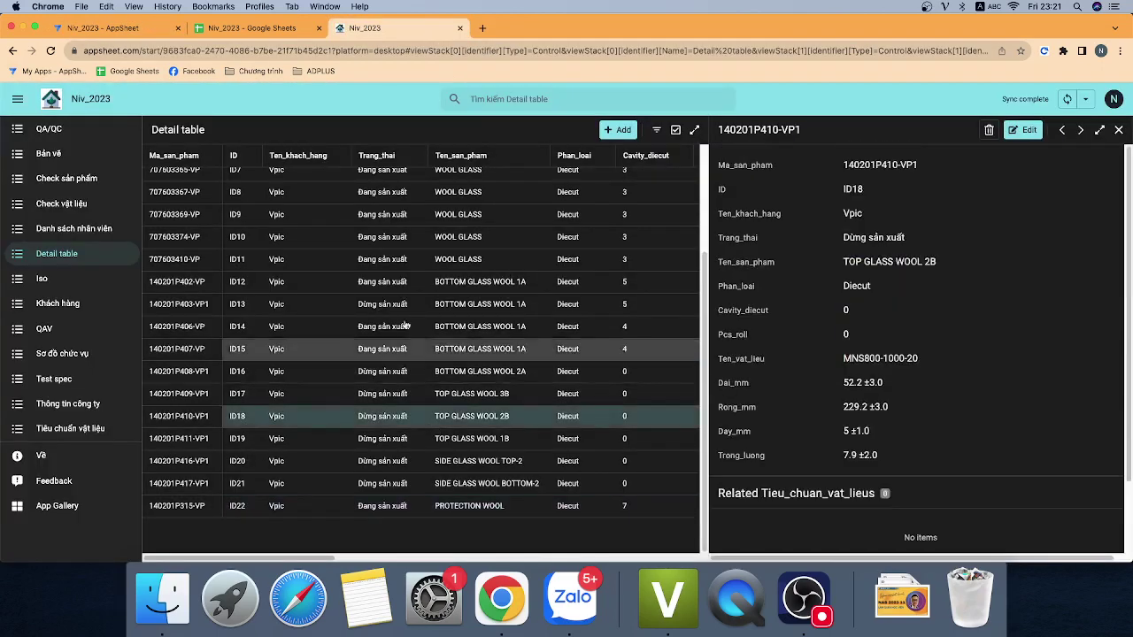
{"action": "left_click", "coordinate": [399, 305]}
{"action": "left_click", "coordinate": [433, 260]}
{"action": "left_click", "coordinate": [443, 236]}
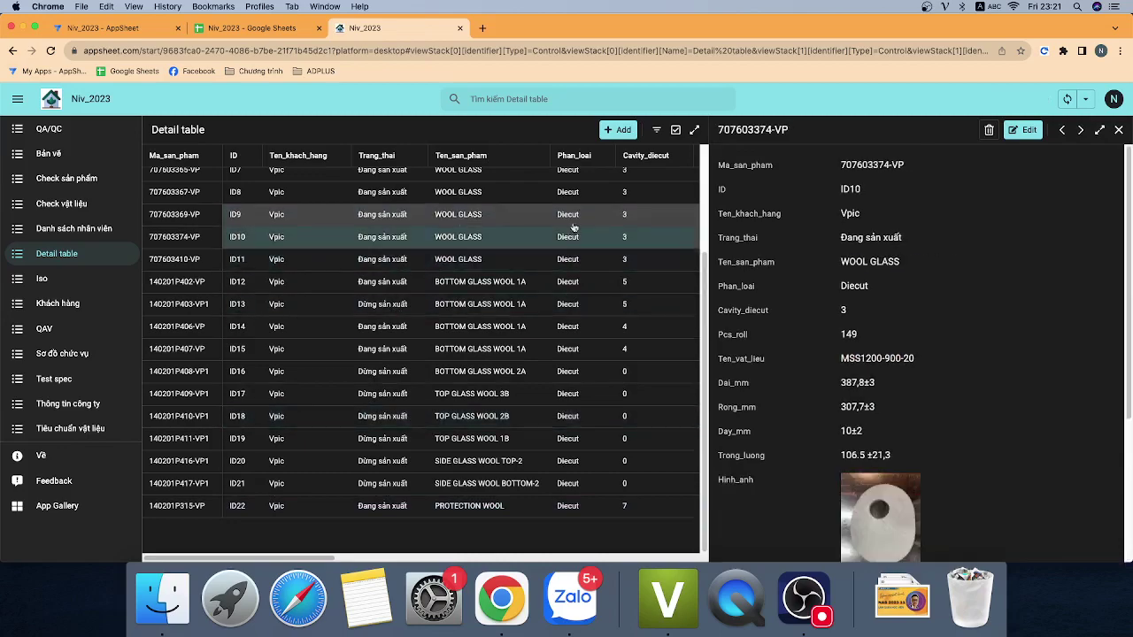
Step: Close the record details panel and bring up the Google Sheets Detail table
{"action": "left_click", "coordinate": [1117, 130]}
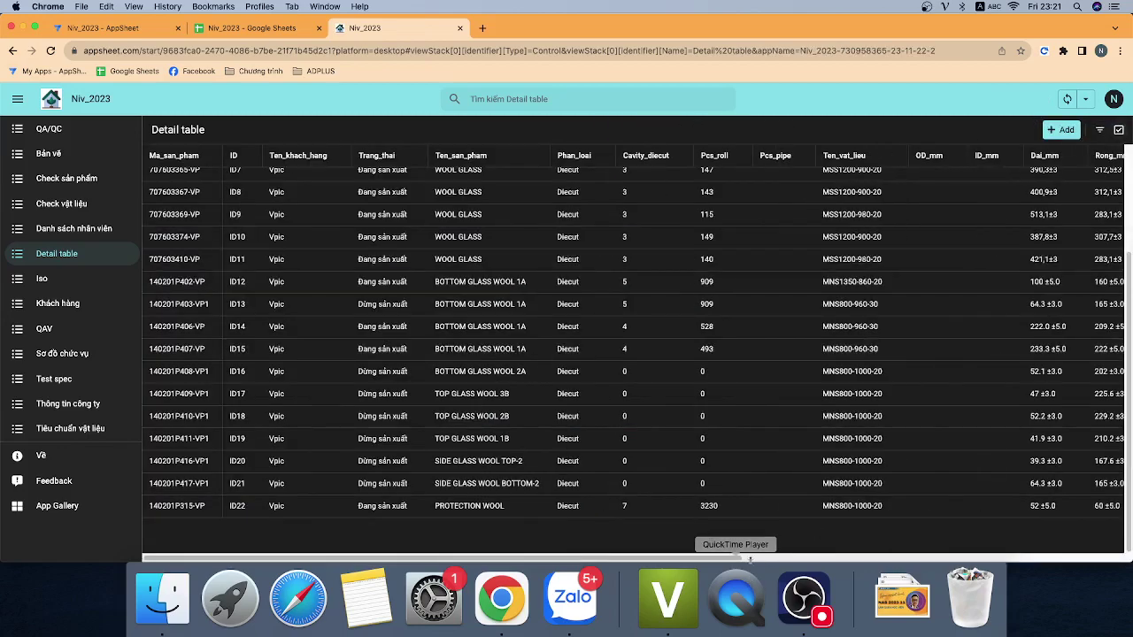
{"action": "mouse_move", "coordinate": [803, 563]}
{"action": "left_mouse_down"}
{"action": "mouse_move", "coordinate": [711, 557]}
{"action": "mouse_move", "coordinate": [1130, 551]}
{"action": "left_mouse_up"}
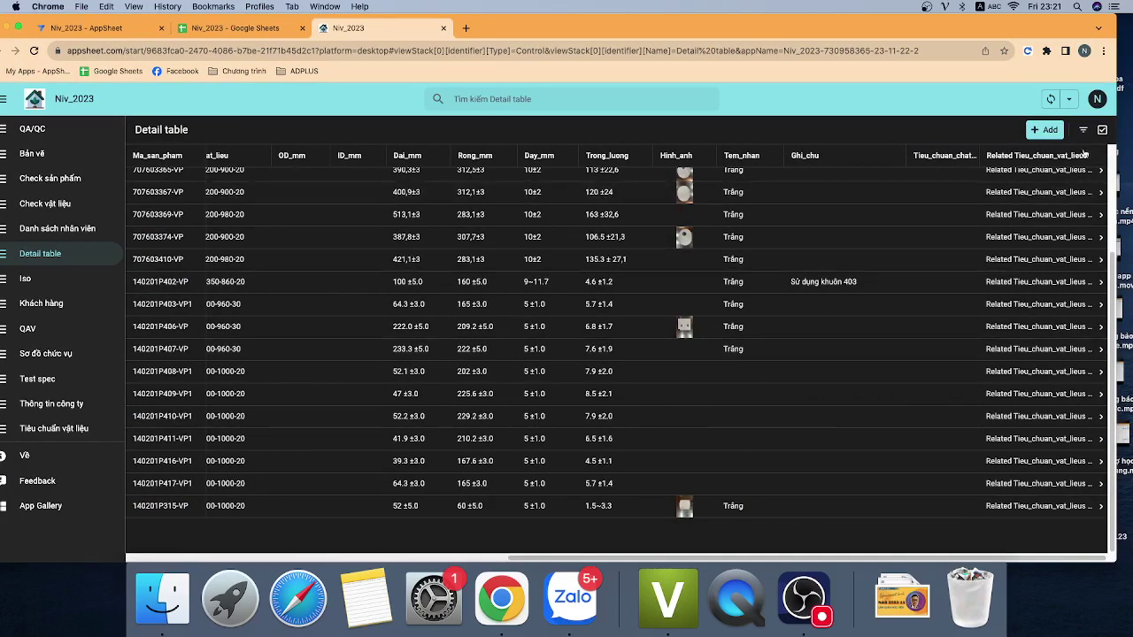
{"action": "scroll", "coordinate": [962, 156], "scroll_direction": "left", "scroll_amount": 1}
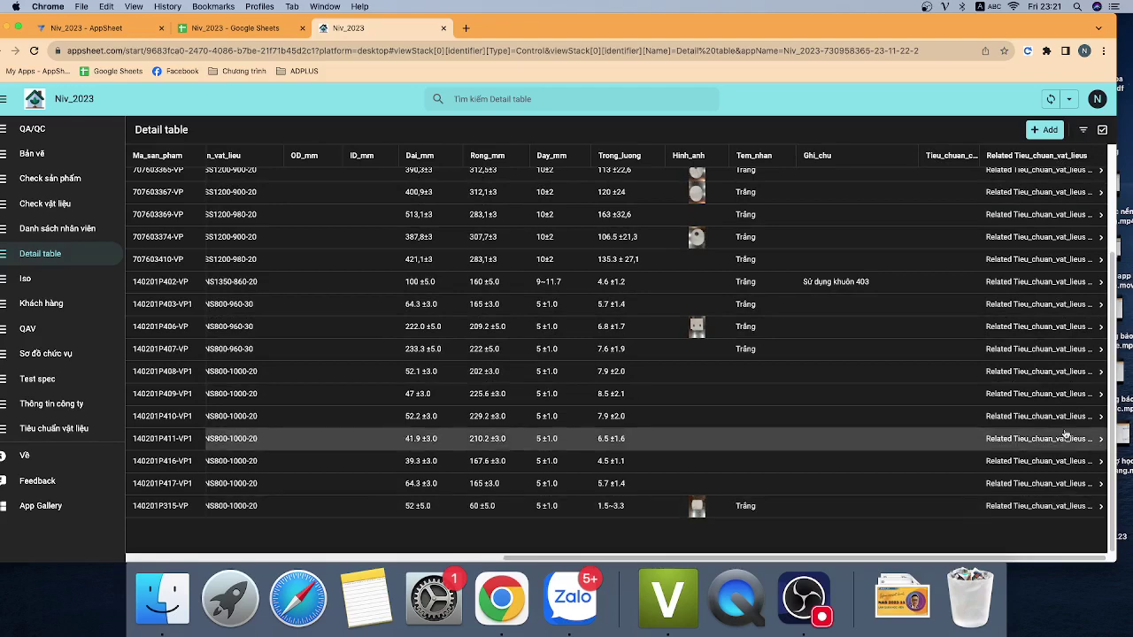
{"action": "left_click", "coordinate": [292, 25]}
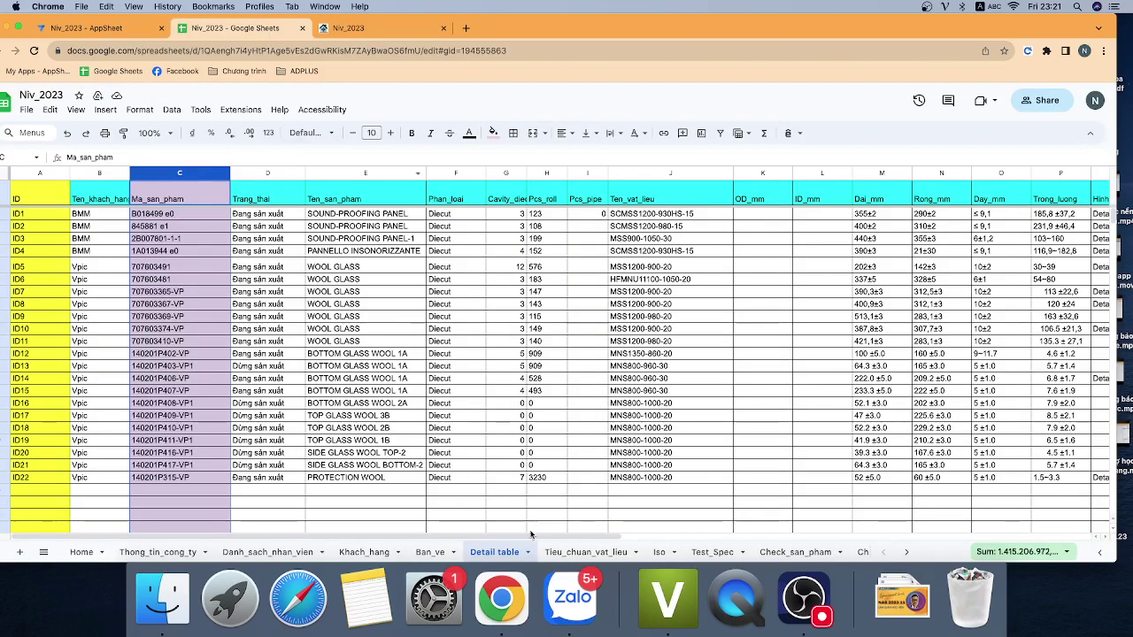
Step: Turn on filtering for the Detail table and search column C's filter for MSS900-1050-30
{"action": "left_click", "coordinate": [579, 551]}
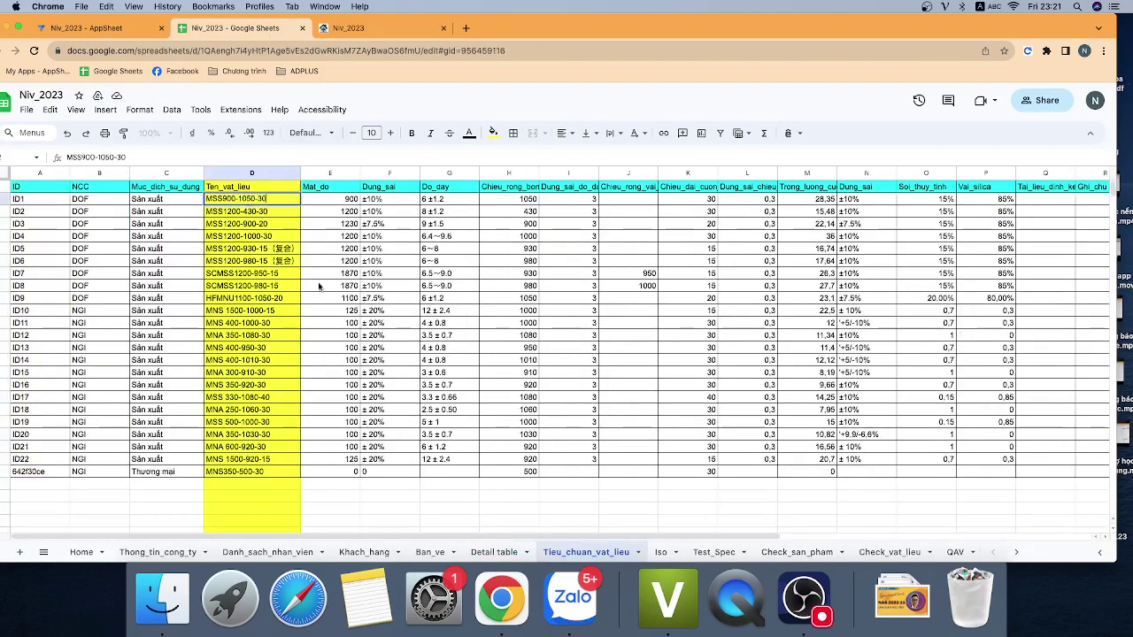
{"action": "left_click", "coordinate": [494, 551]}
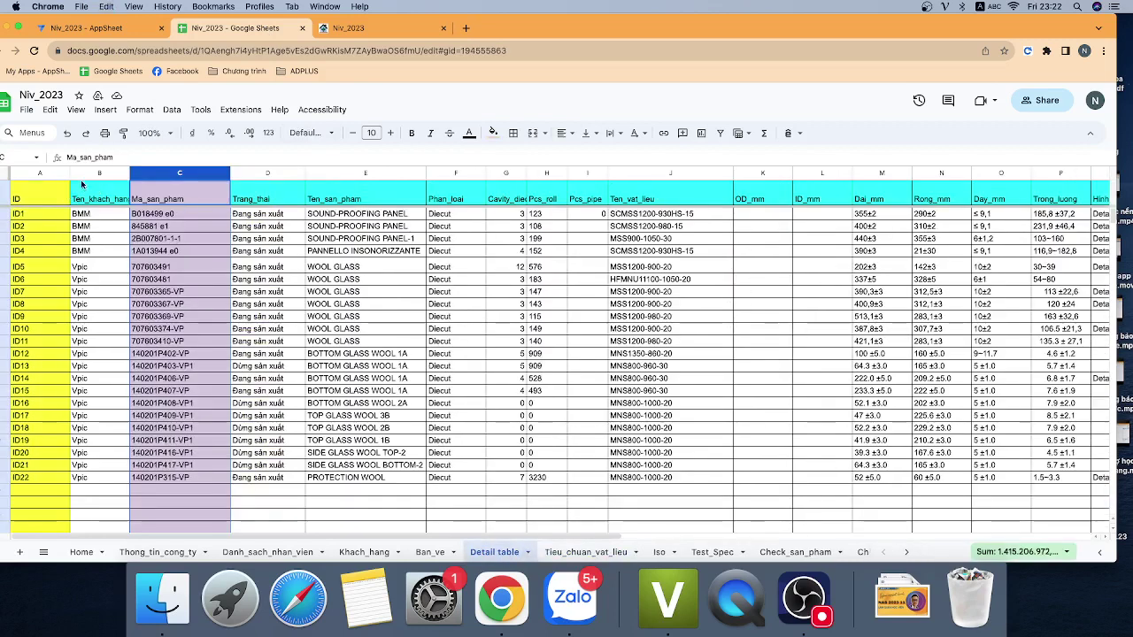
{"action": "left_click", "coordinate": [719, 132]}
{"action": "left_click", "coordinate": [256, 225]}
{"action": "left_click", "coordinate": [224, 199]}
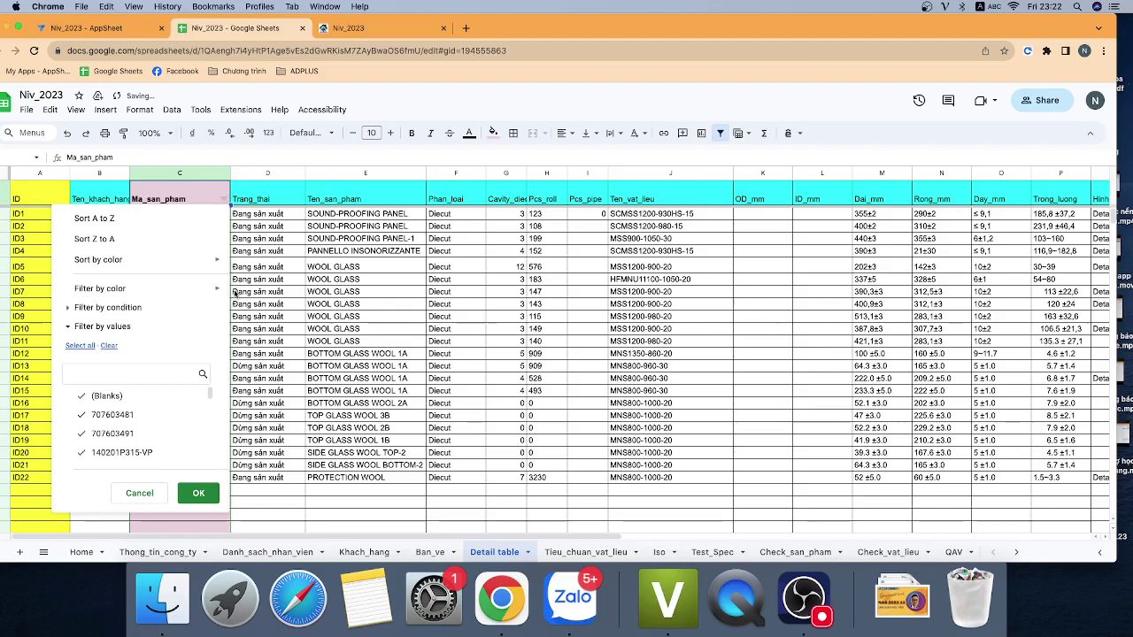
{"action": "left_click", "coordinate": [146, 333]}
{"action": "left_click", "coordinate": [142, 363]}
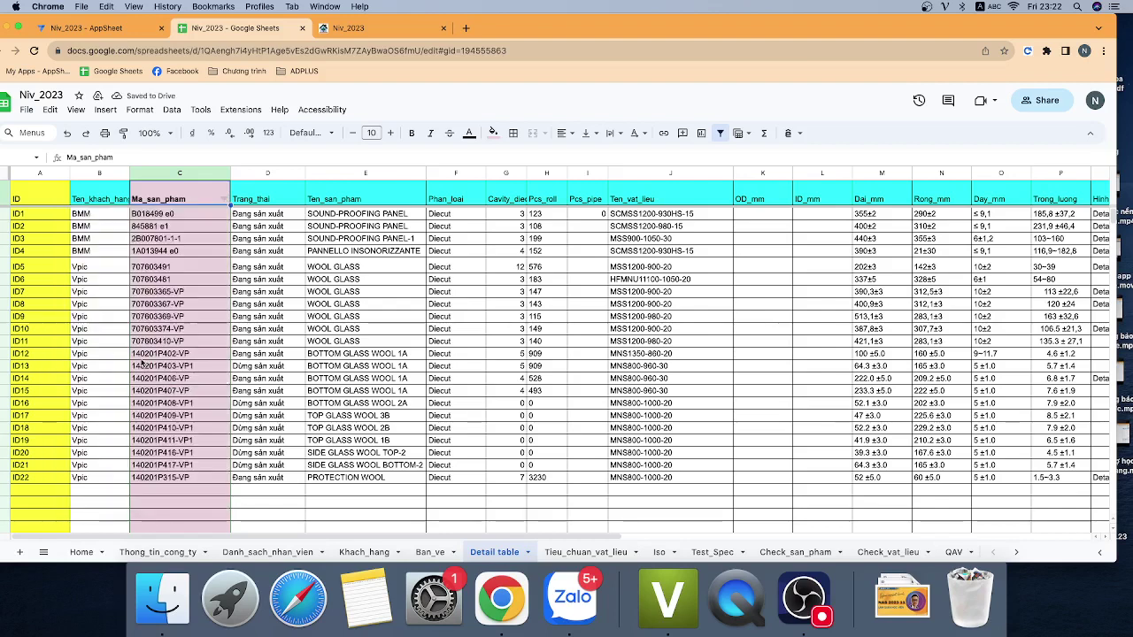
{"action": "left_click", "coordinate": [224, 199]}
{"action": "type", "text": "MSS900-1050-30"}
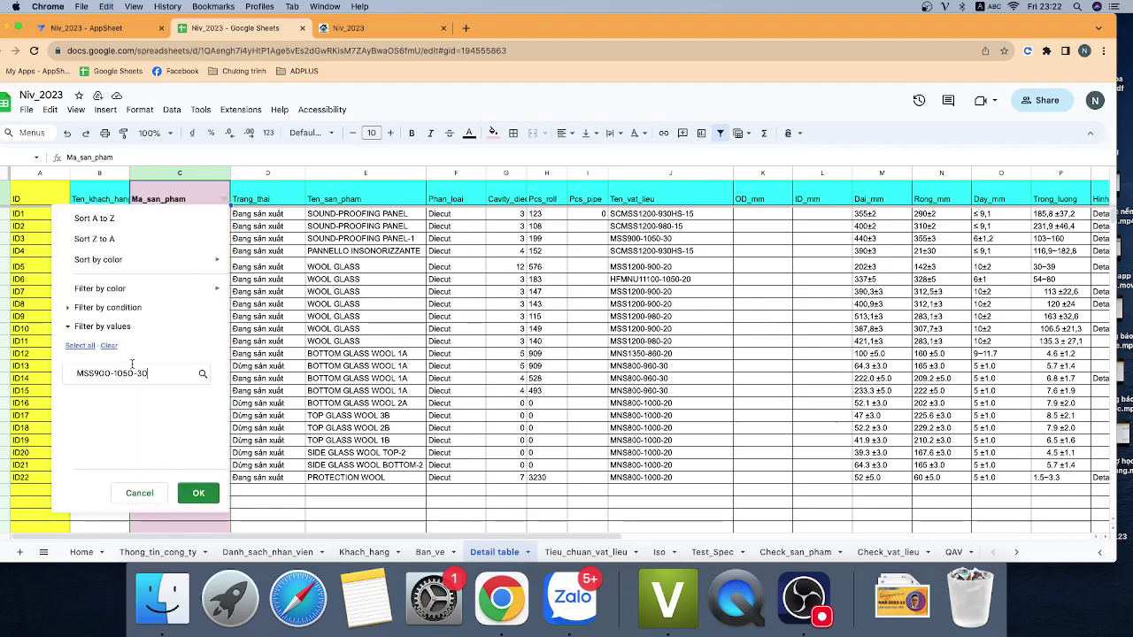
{"action": "left_click", "coordinate": [139, 492]}
Step: Copy 140201P410-VP1 from the Detail table and paste it into Tieu_chuan_vat_lieu cells D2:D7
{"action": "left_click", "coordinate": [586, 551]}
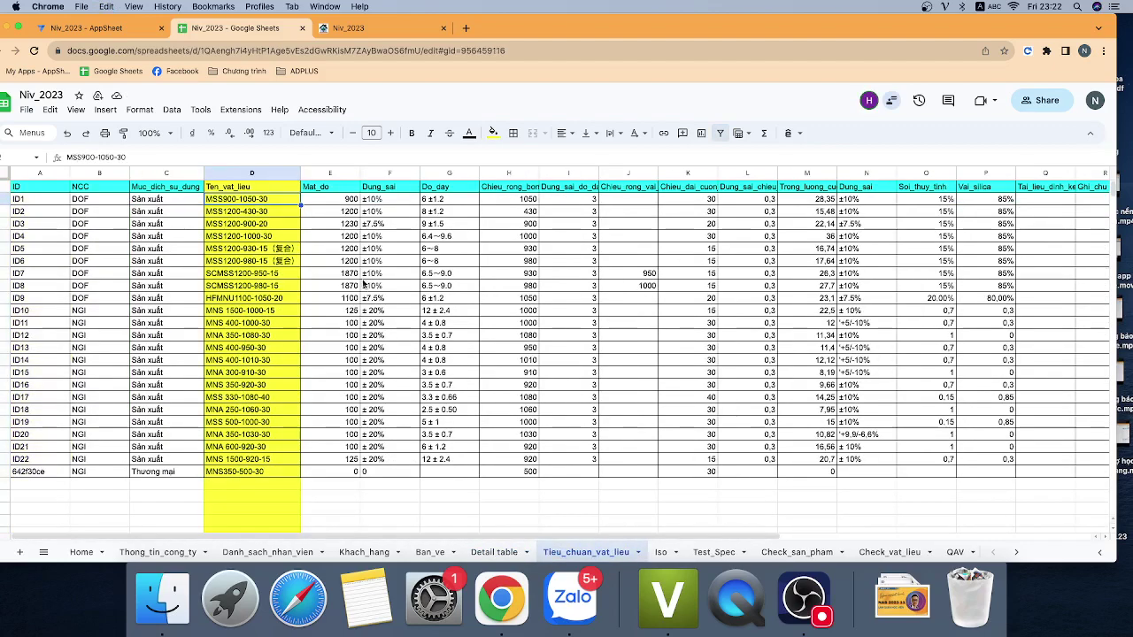
{"action": "left_click", "coordinate": [494, 552]}
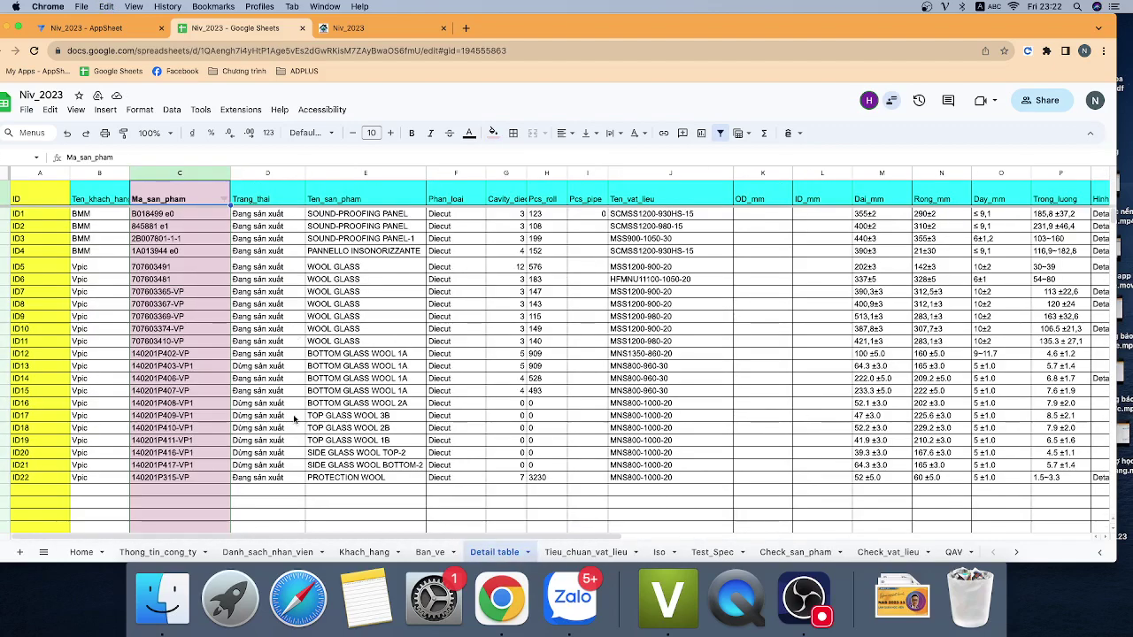
{"action": "left_click", "coordinate": [188, 428]}
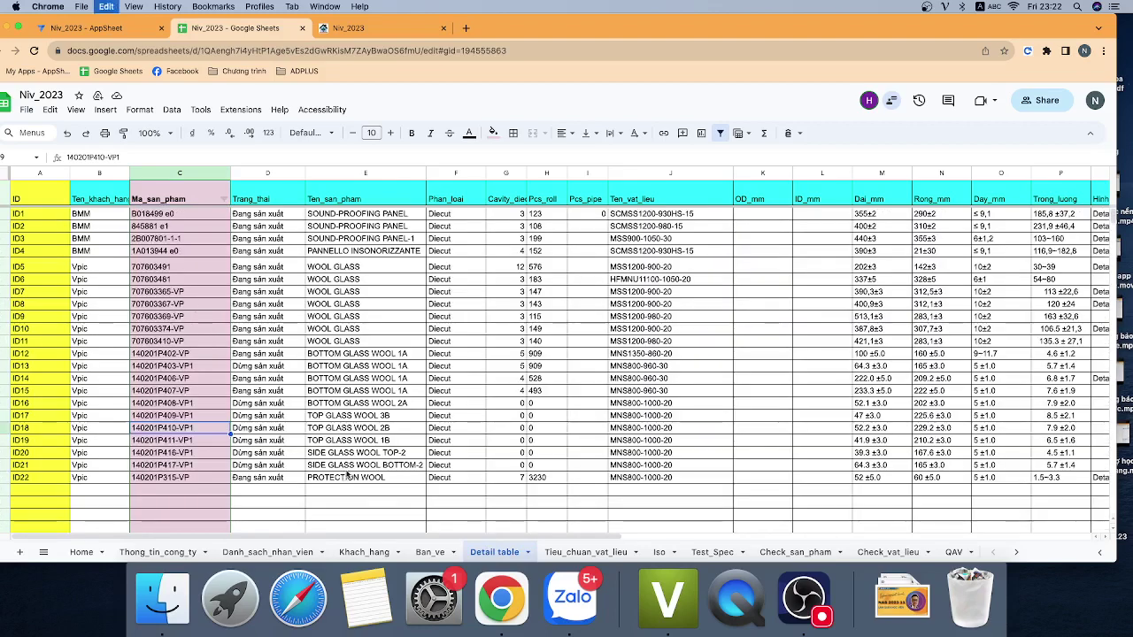
{"action": "left_click", "coordinate": [585, 551]}
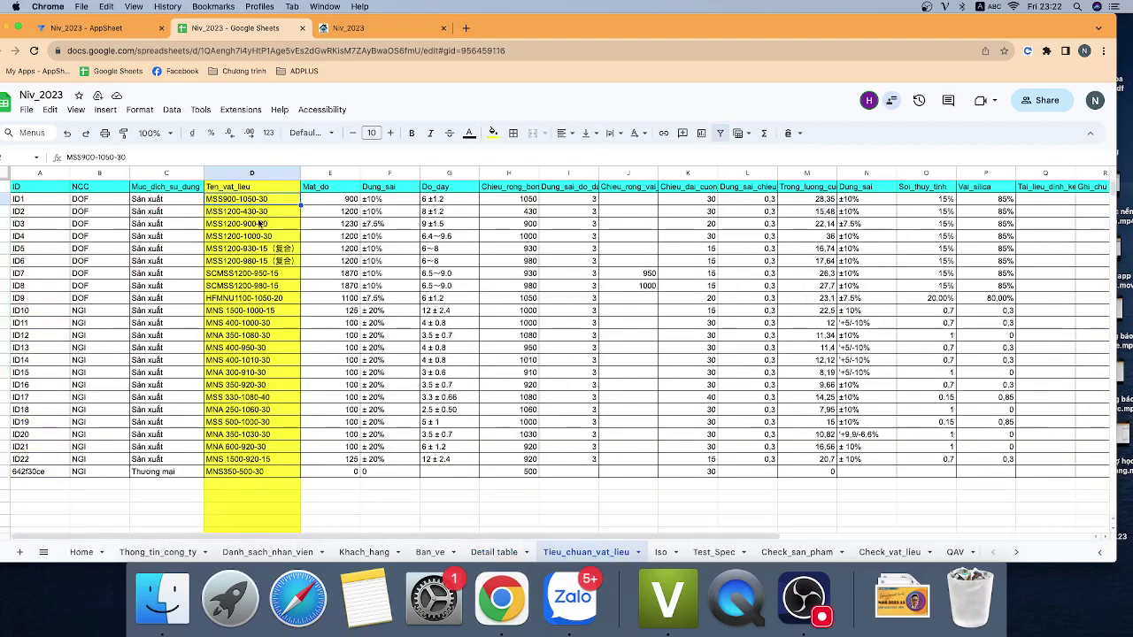
{"action": "left_click_drag", "start_coordinate": [255, 203], "coordinate": [253, 261]}
{"action": "type", "text": "140201P410-VP1 140201P410-VP1 140201P410-VP1 140201P410-VP1 140201P410-VP1 140201P410-VP1"}
{"action": "left_click", "coordinate": [389, 508]}
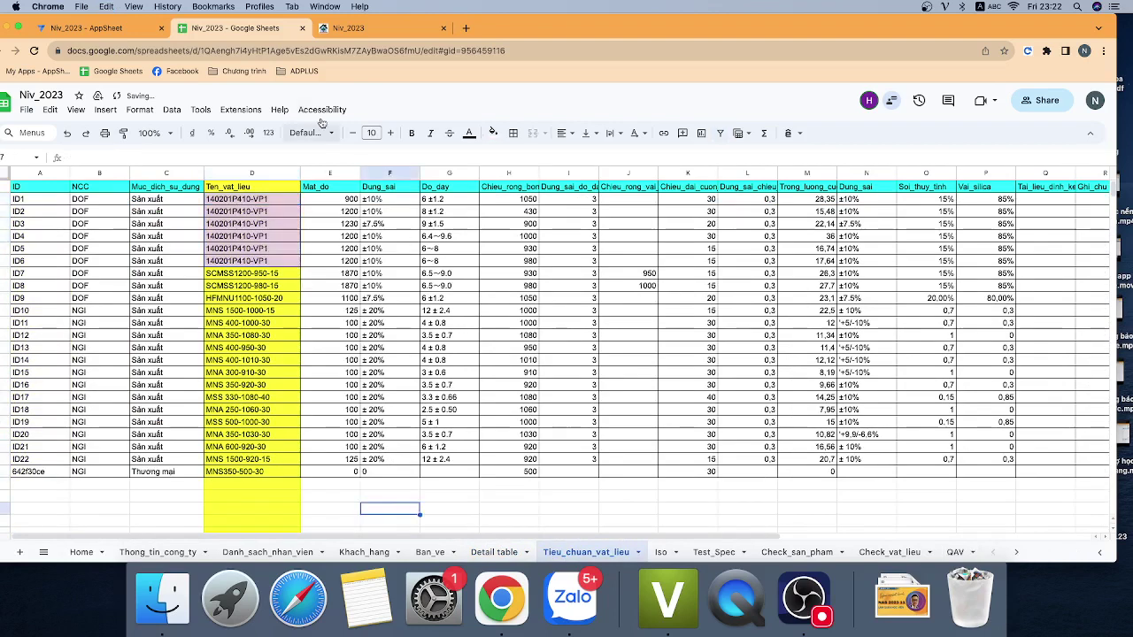
{"action": "left_click", "coordinate": [380, 27]}
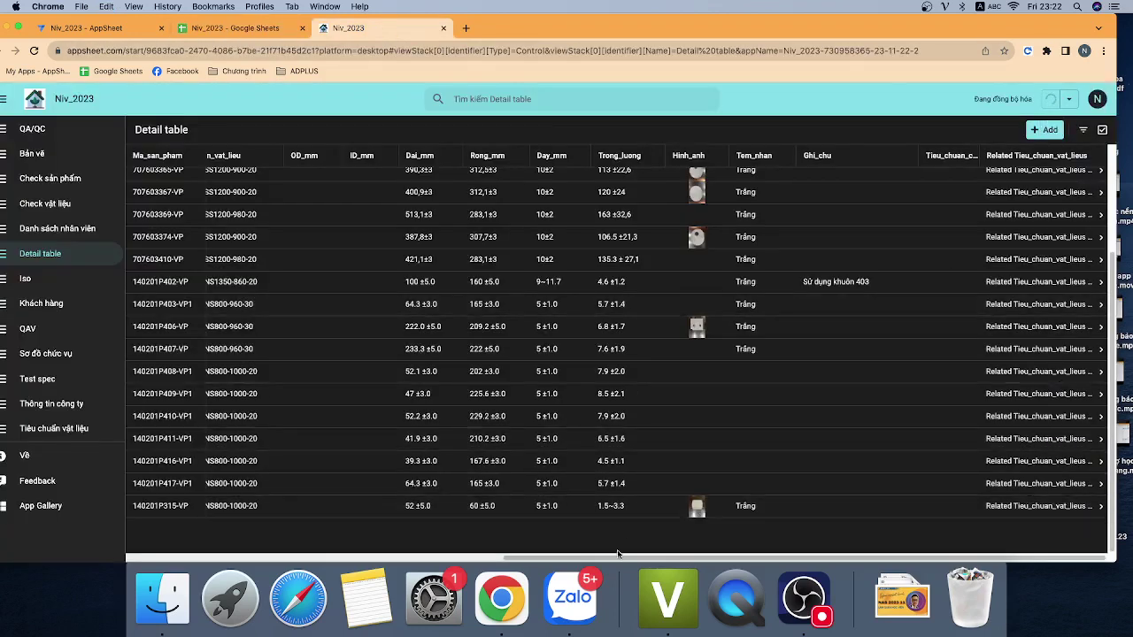
Step: Open records 140201P417-VP1, 140201P416-VP1, 140201P411-VP1 and 140201P410-VP1, viewing the latter's related entries
{"action": "left_click_drag", "start_coordinate": [618, 558], "coordinate": [101, 529]}
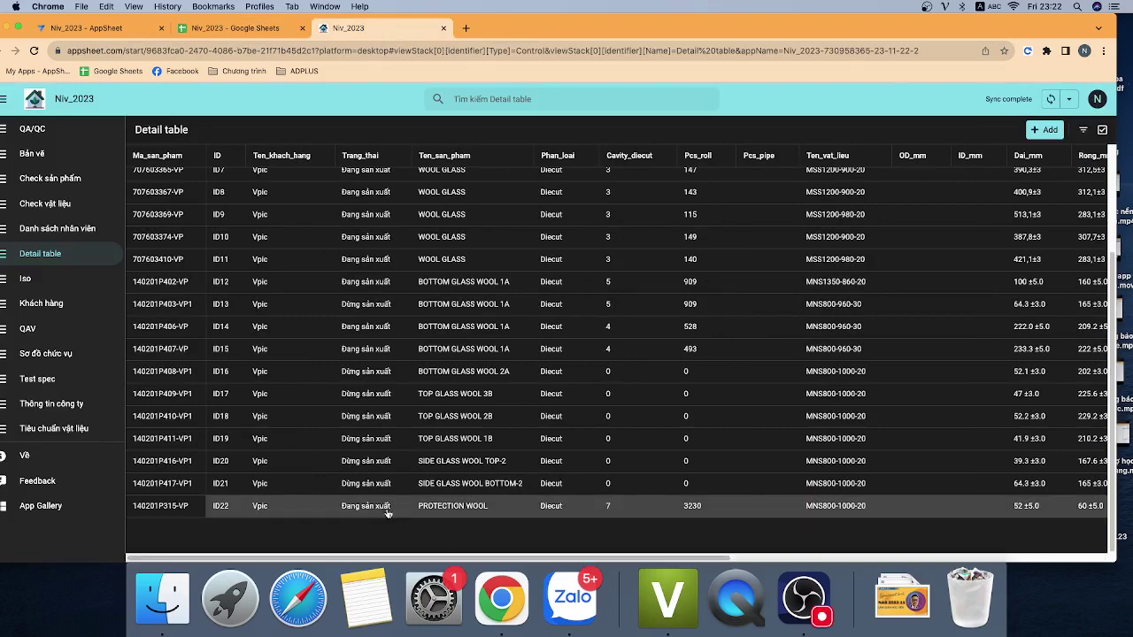
{"action": "scroll", "coordinate": [399, 398], "scroll_direction": "up", "scroll_amount": 3}
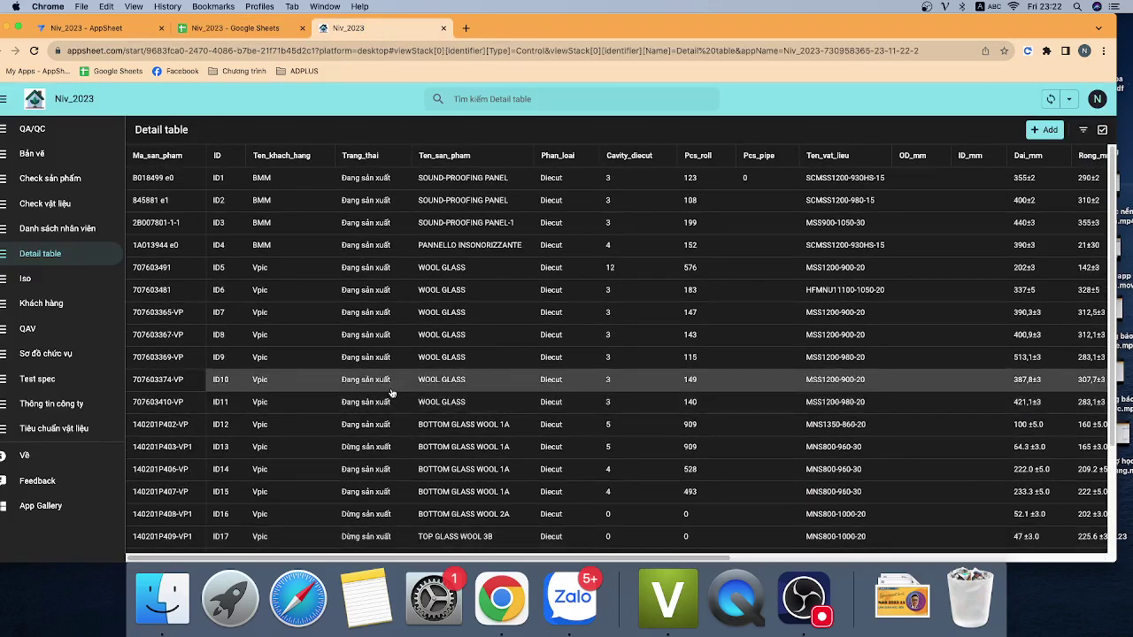
{"action": "scroll", "coordinate": [303, 309], "scroll_direction": "down", "scroll_amount": 3}
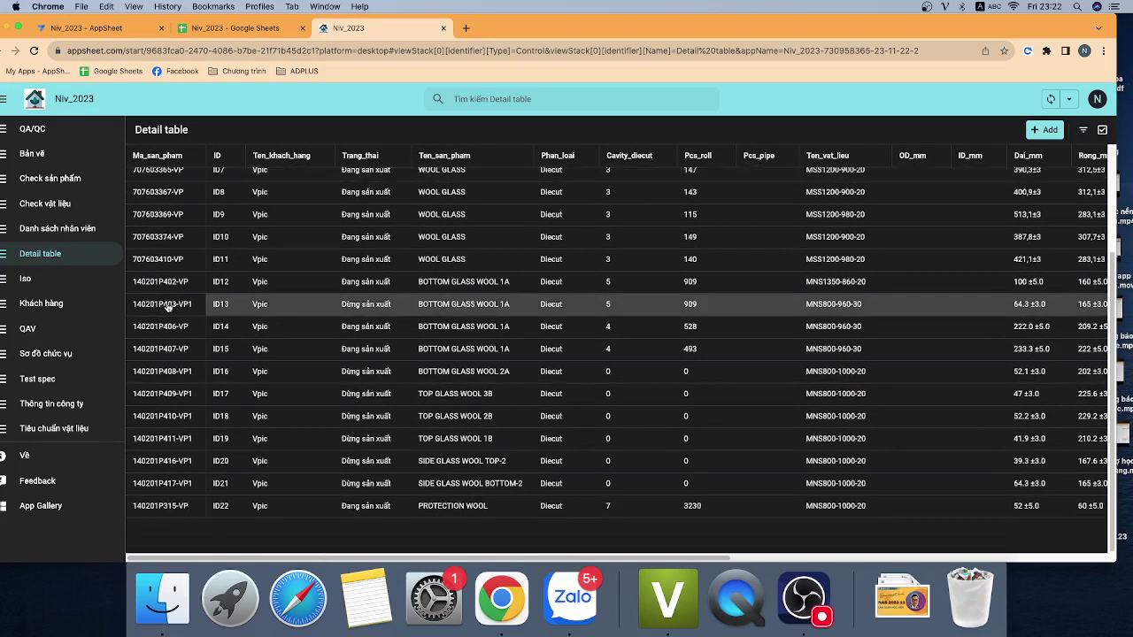
{"action": "left_click", "coordinate": [175, 484]}
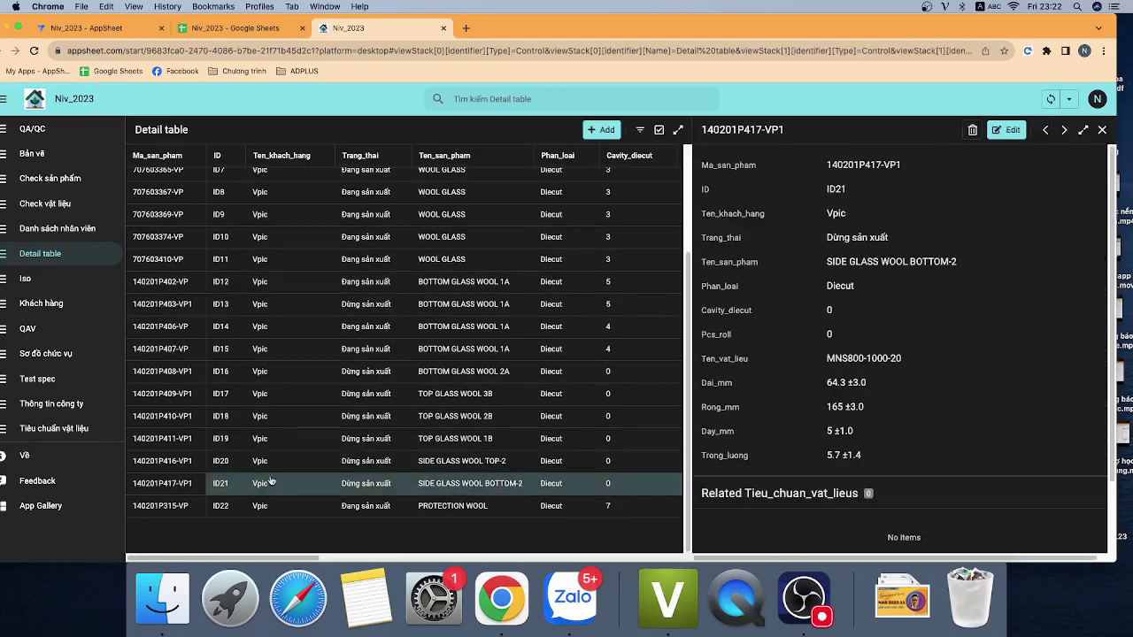
{"action": "left_click", "coordinate": [158, 468]}
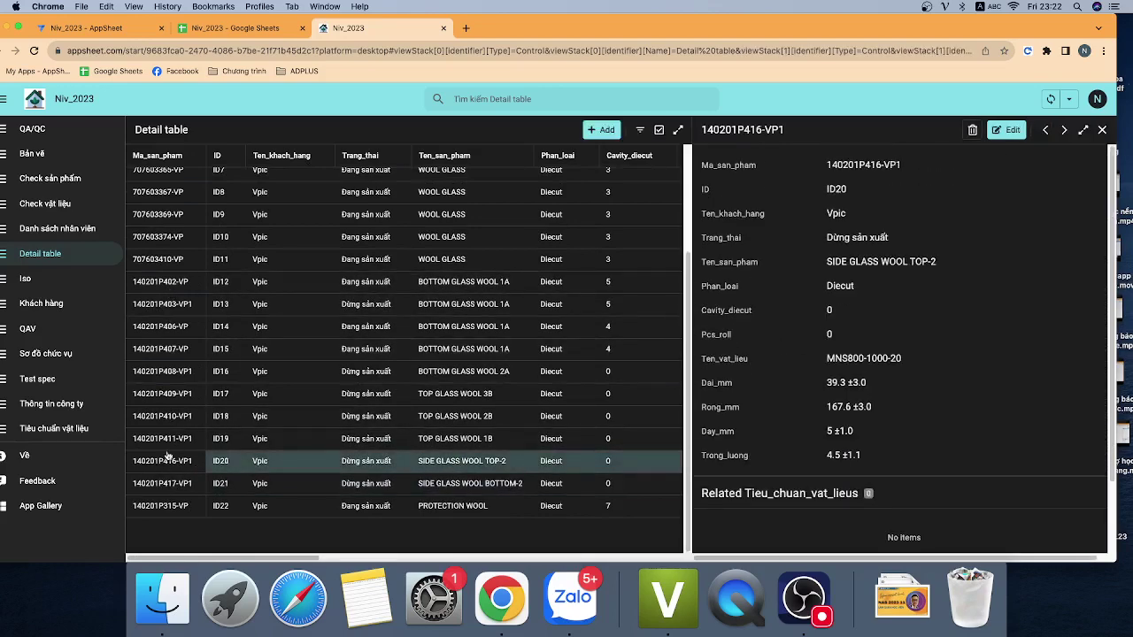
{"action": "left_click", "coordinate": [168, 440]}
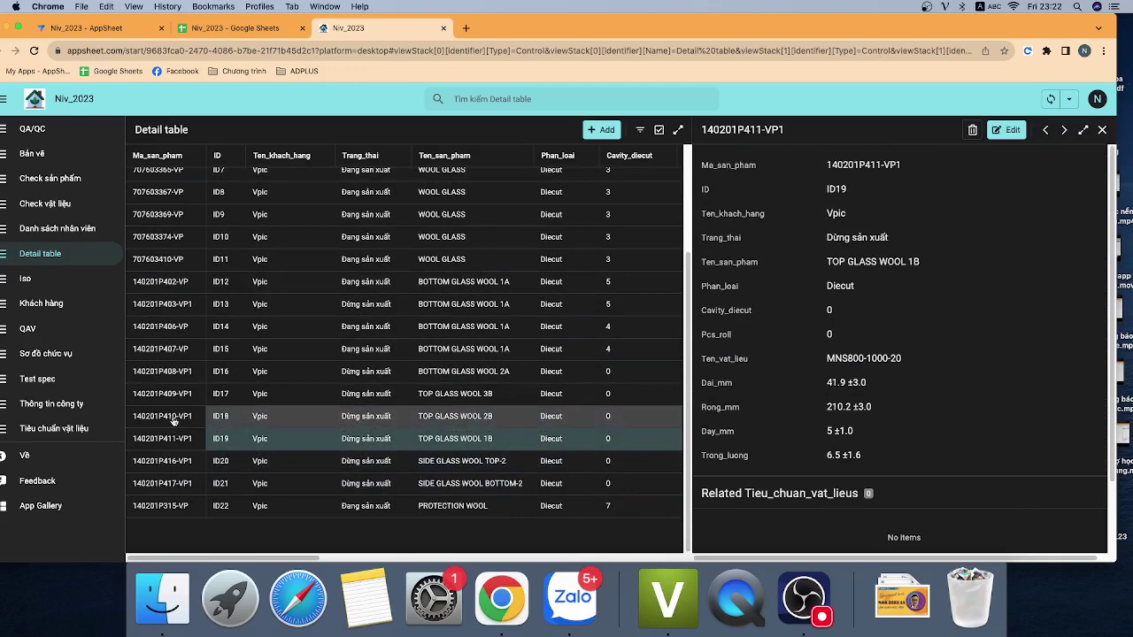
{"action": "left_click", "coordinate": [175, 422]}
{"action": "scroll", "coordinate": [966, 395], "scroll_direction": "down", "scroll_amount": 1}
{"action": "scroll", "coordinate": [966, 395], "scroll_direction": "down", "scroll_amount": 3}
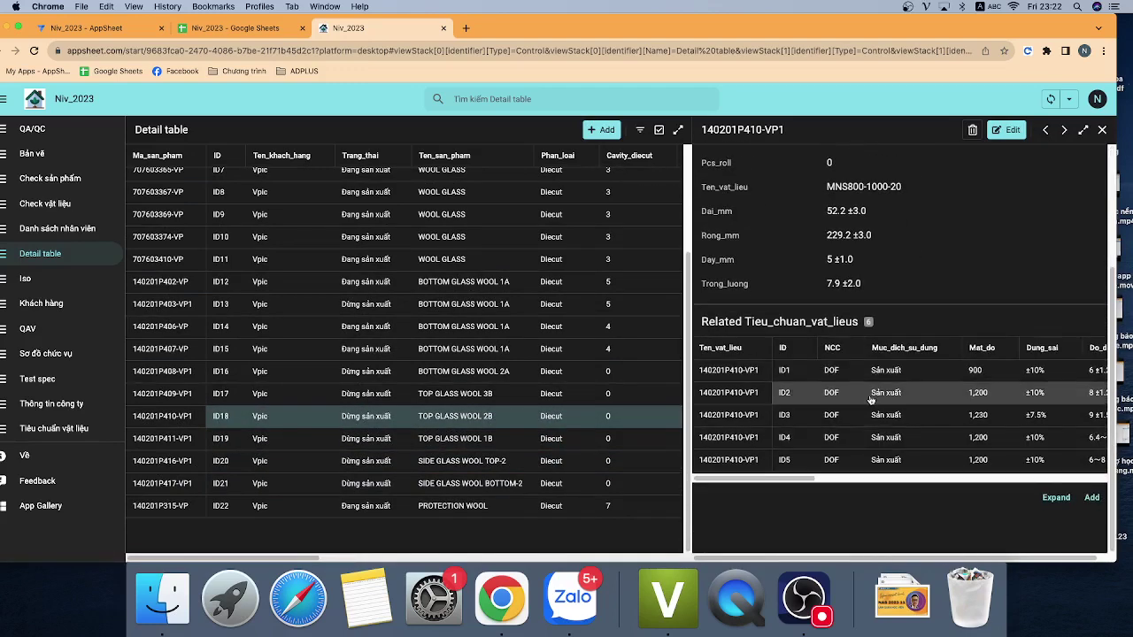
{"action": "left_click", "coordinate": [239, 27]}
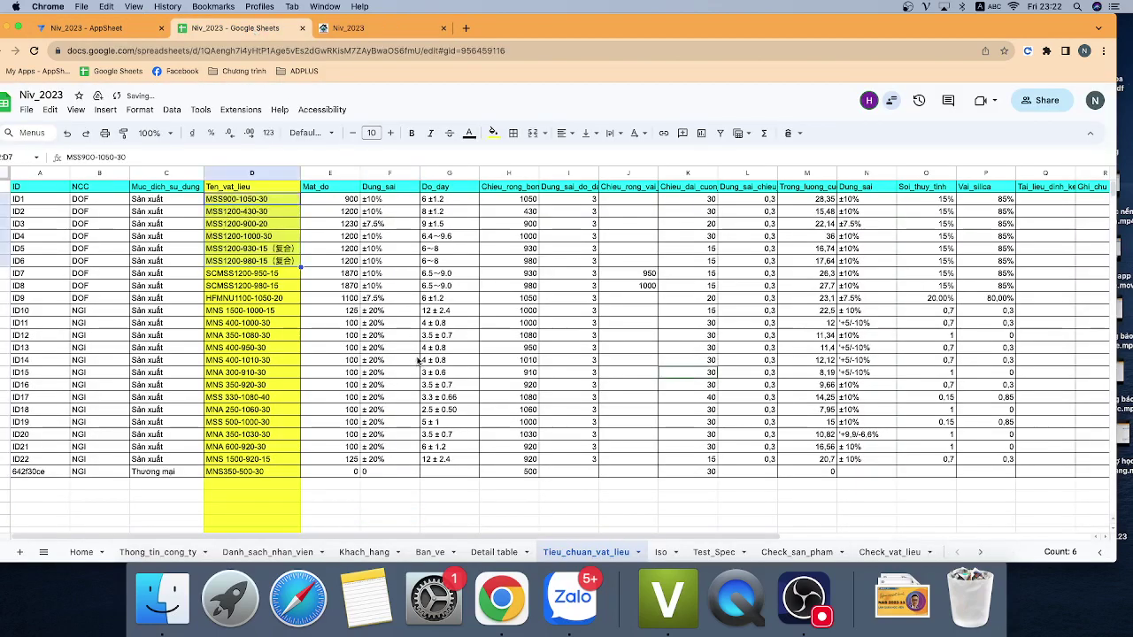
Step: In the running Niv_2023 app, start a new Detail table record and then discard it
{"action": "left_click", "coordinate": [494, 551]}
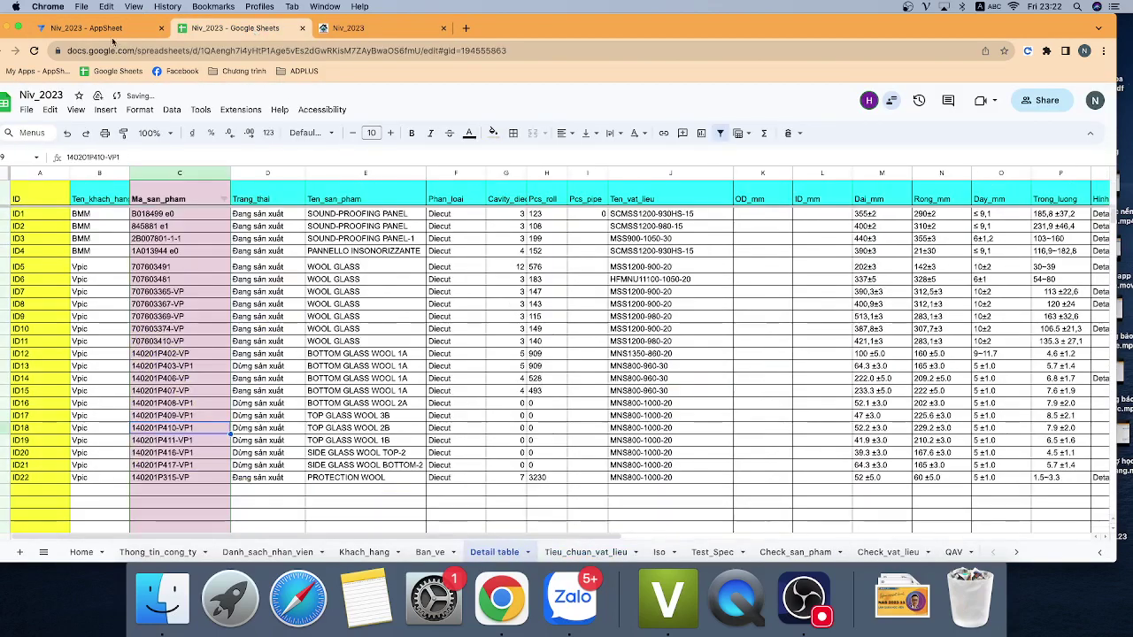
{"action": "left_click", "coordinate": [118, 29]}
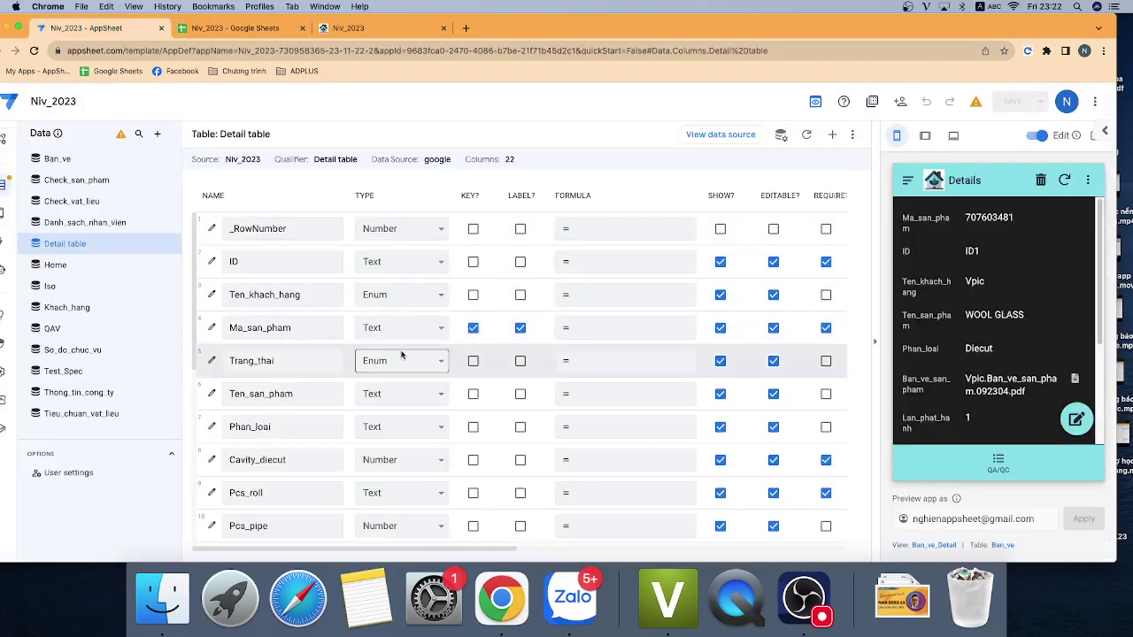
{"action": "left_click", "coordinate": [379, 30]}
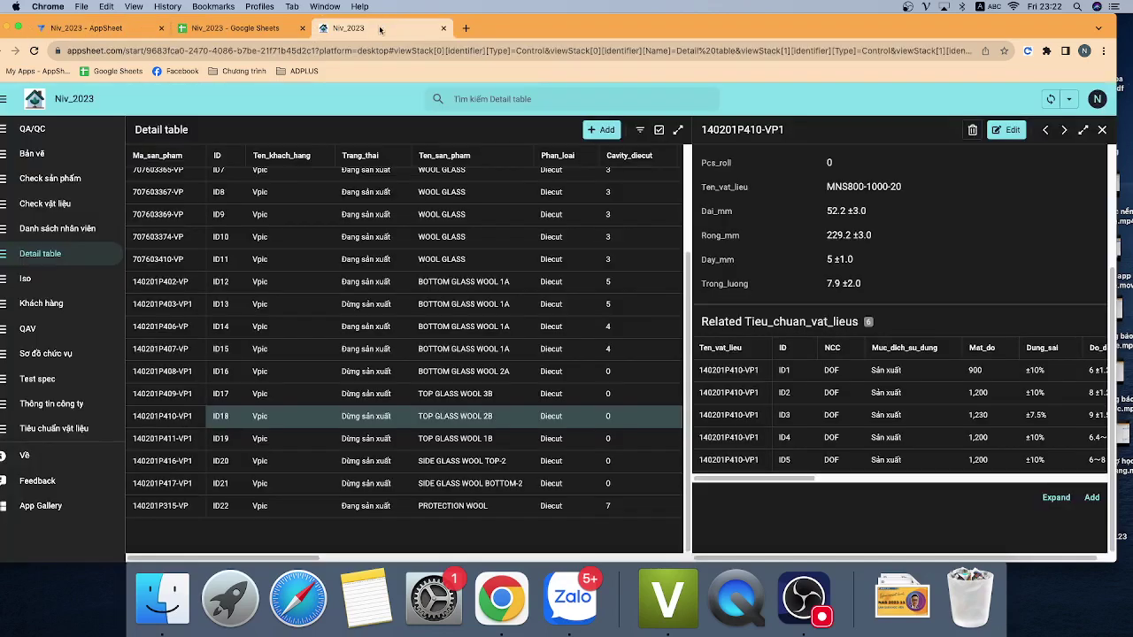
{"action": "left_click", "coordinate": [602, 130]}
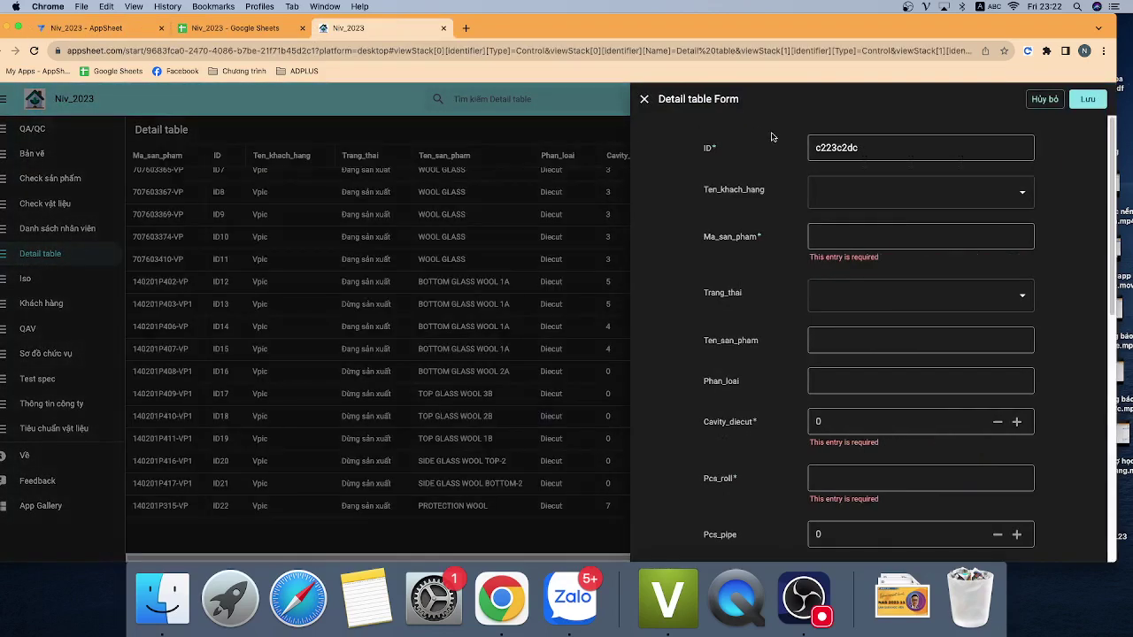
{"action": "left_click", "coordinate": [642, 98]}
Step: Open record ID16, cancel editing its Ma_san_pham 140201P408-VP1, and close the panel
{"action": "left_click", "coordinate": [478, 377]}
{"action": "left_click", "coordinate": [999, 130]}
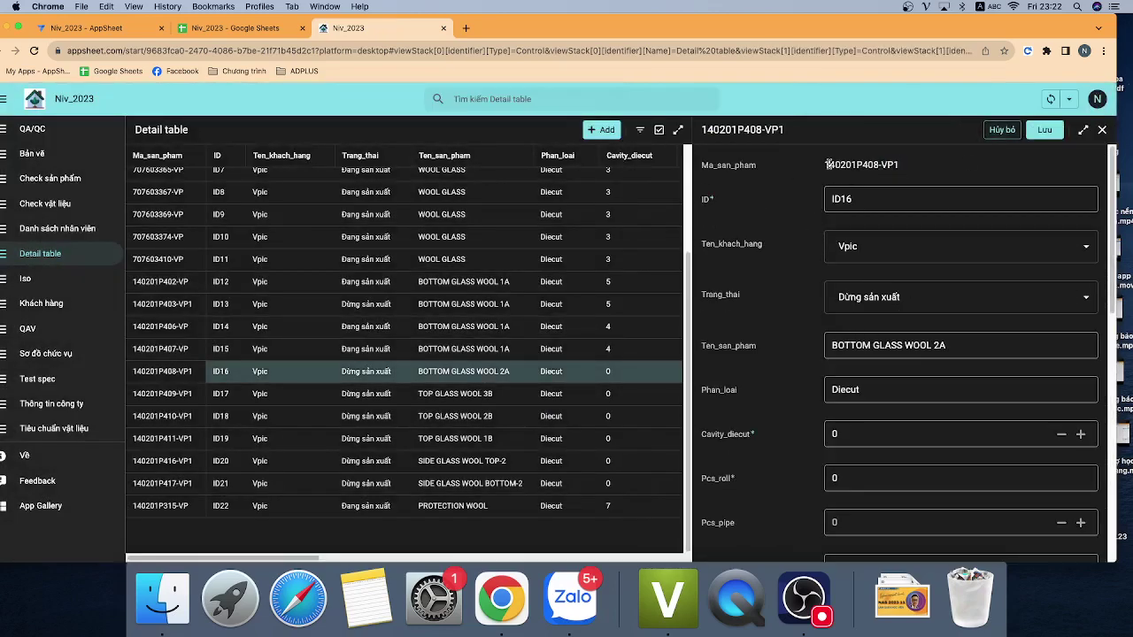
{"action": "left_click_drag", "start_coordinate": [826, 164], "coordinate": [899, 166]}
{"action": "left_click", "coordinate": [999, 130]}
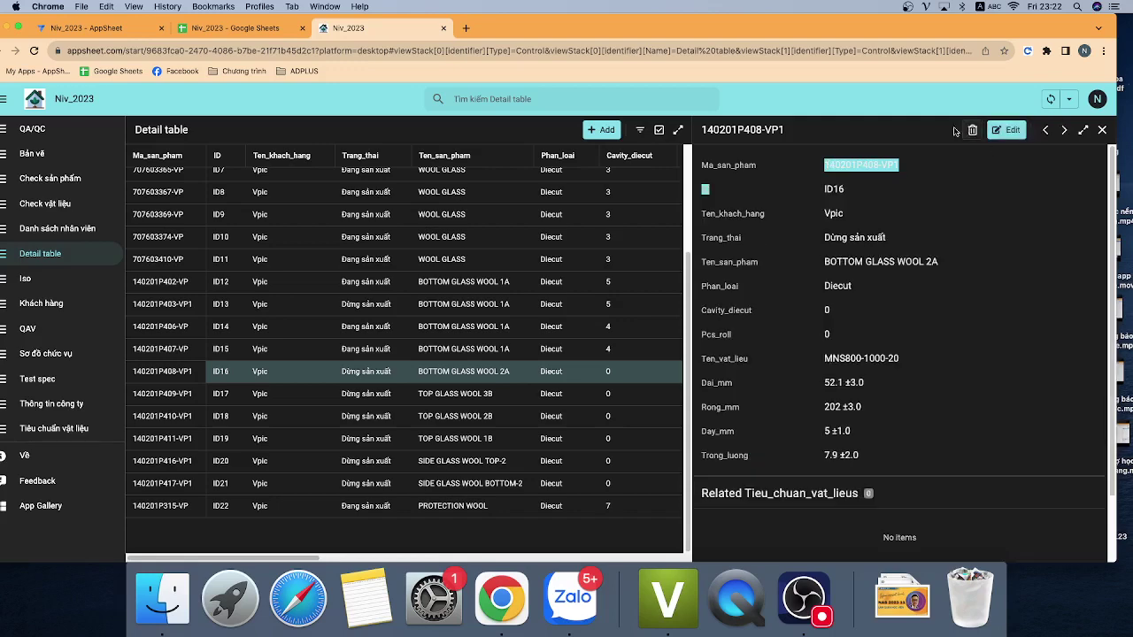
{"action": "left_click", "coordinate": [1101, 130]}
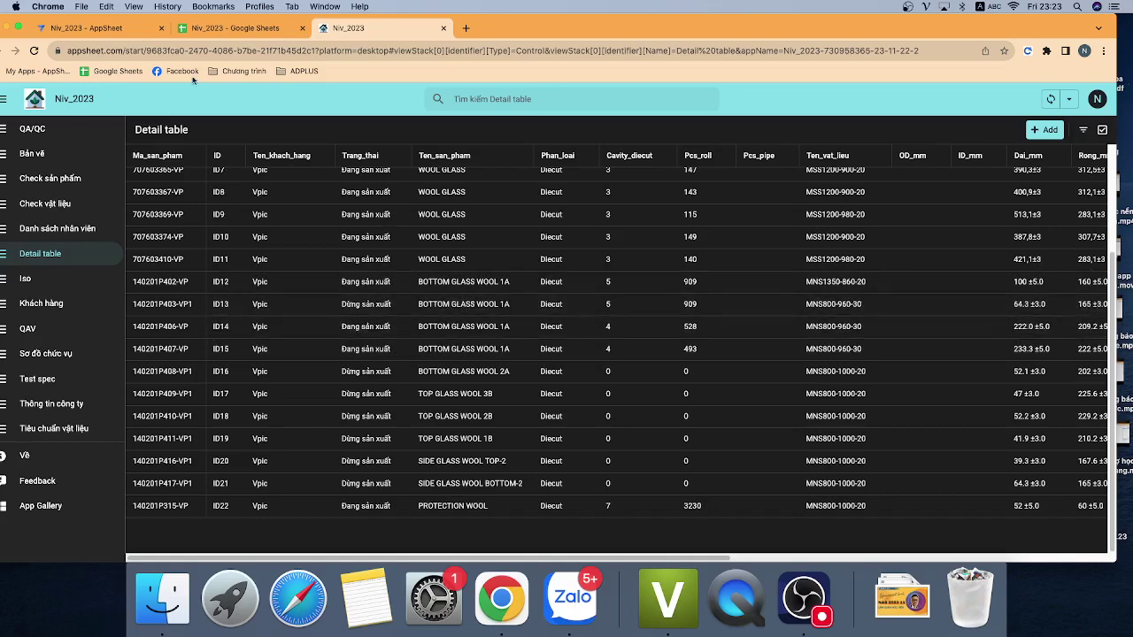
Step: Tick KEY? for ID instead of Ma_san_pham in the Detail table, save, and resync the app
{"action": "left_click", "coordinate": [110, 28]}
{"action": "left_click", "coordinate": [473, 261]}
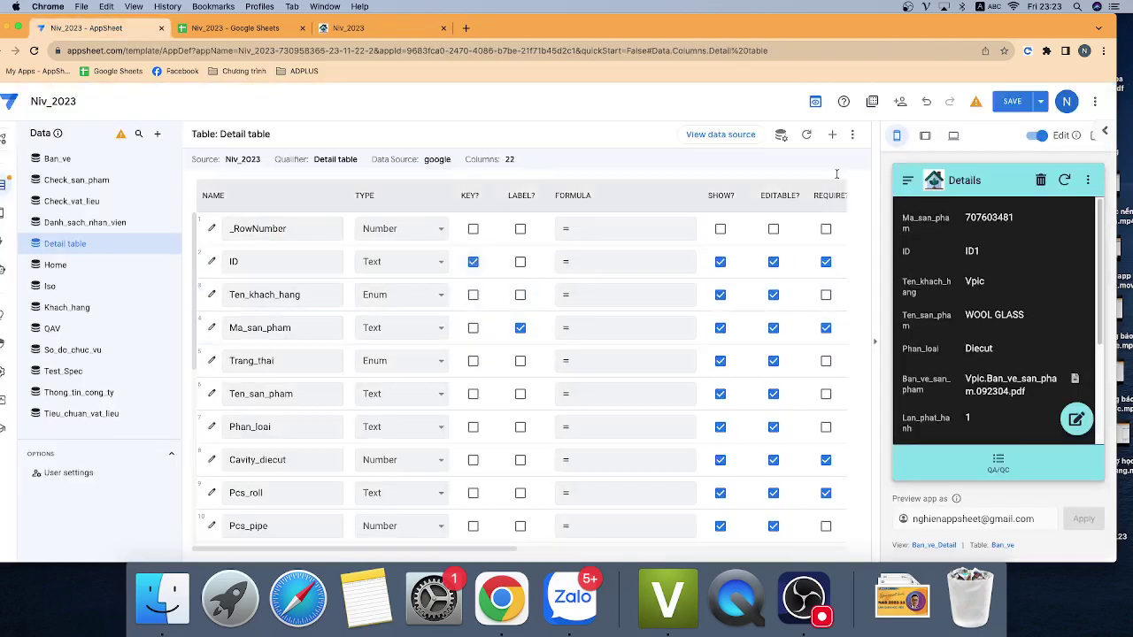
{"action": "left_click", "coordinate": [252, 28]}
{"action": "left_click", "coordinate": [82, 29]}
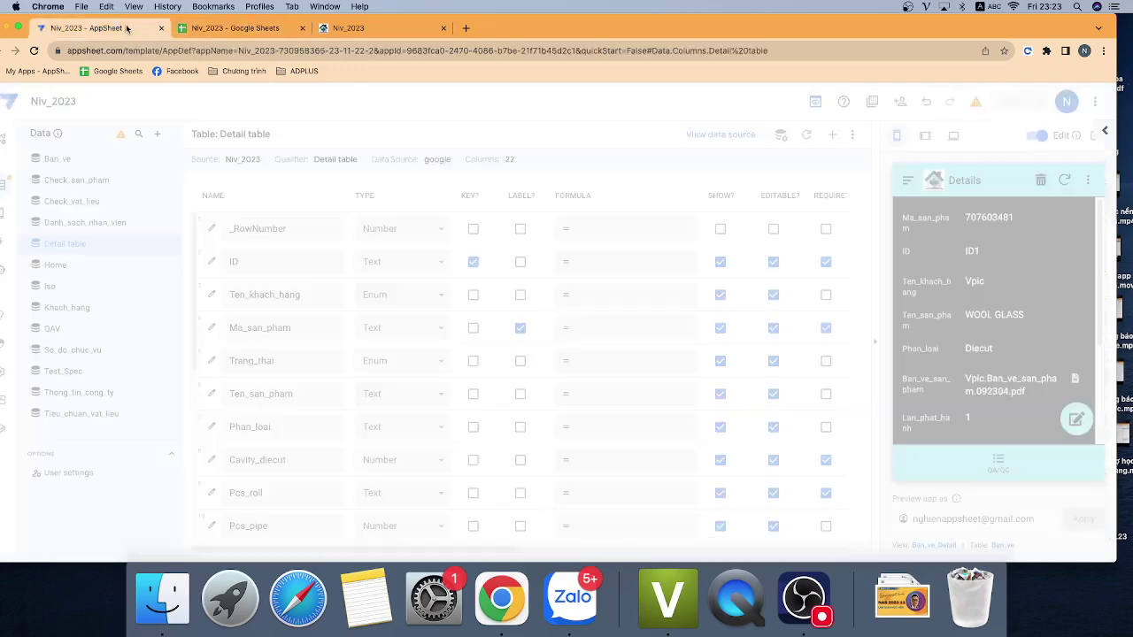
{"action": "left_click", "coordinate": [369, 29]}
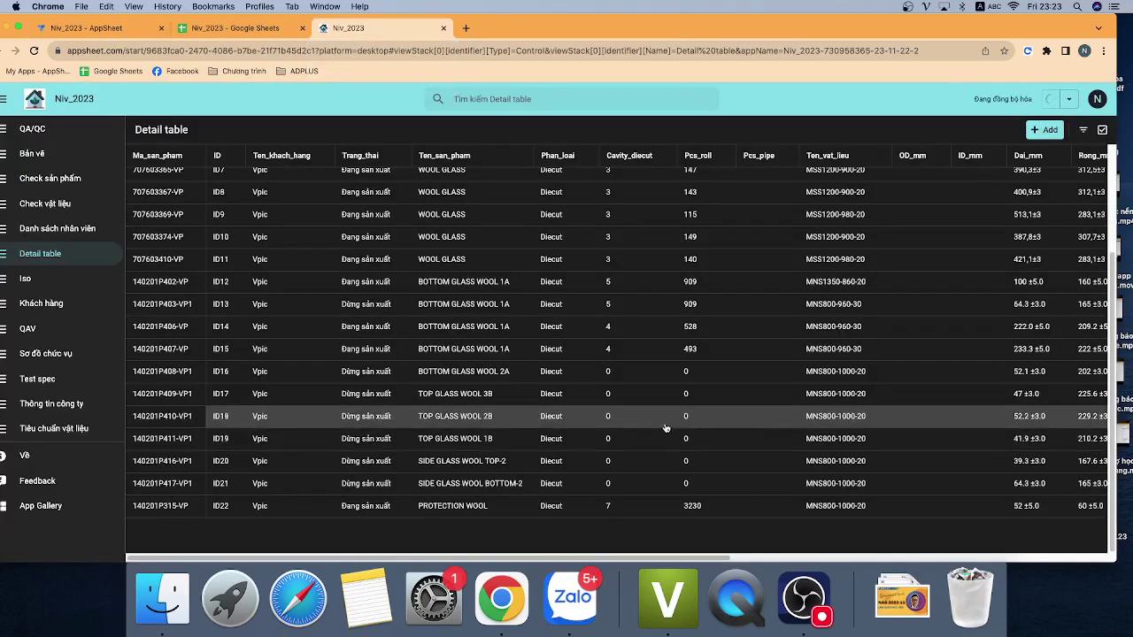
Step: Open record ID10's edit form, select its Ma_san_pham value, and close the form
{"action": "left_click", "coordinate": [421, 230]}
{"action": "left_click", "coordinate": [997, 139]}
{"action": "triple_click", "coordinate": [892, 182]}
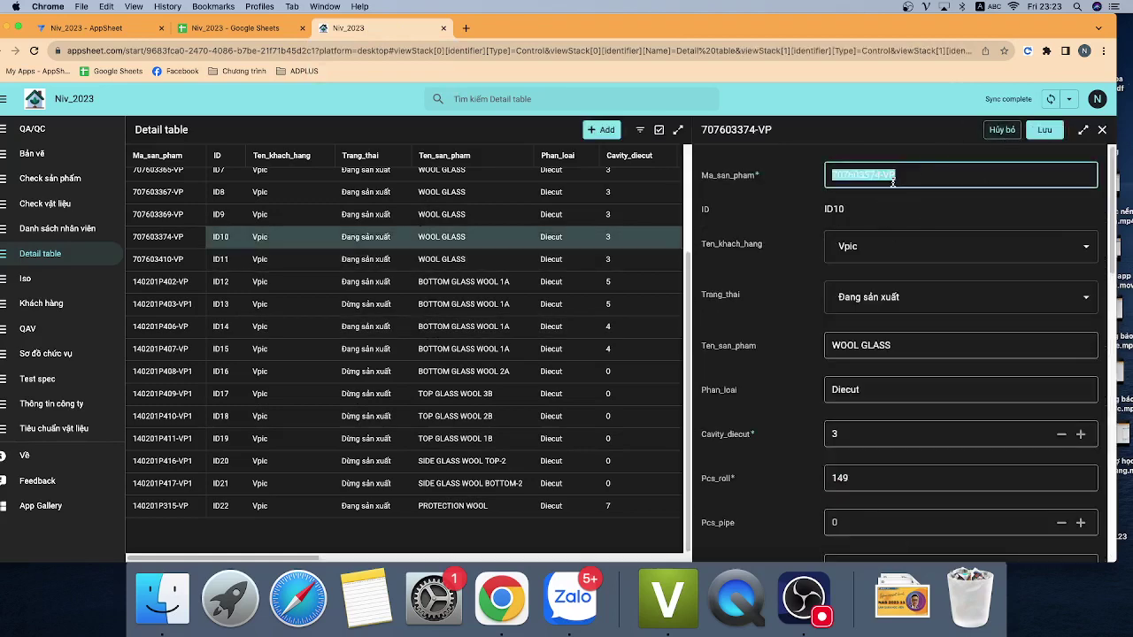
{"action": "left_click", "coordinate": [1014, 133]}
Step: Select IDs ID1–ID14 in the Detail table sheet, compare with Tieu_chuan_vat_lieu, and return to the app
{"action": "left_click", "coordinate": [239, 28]}
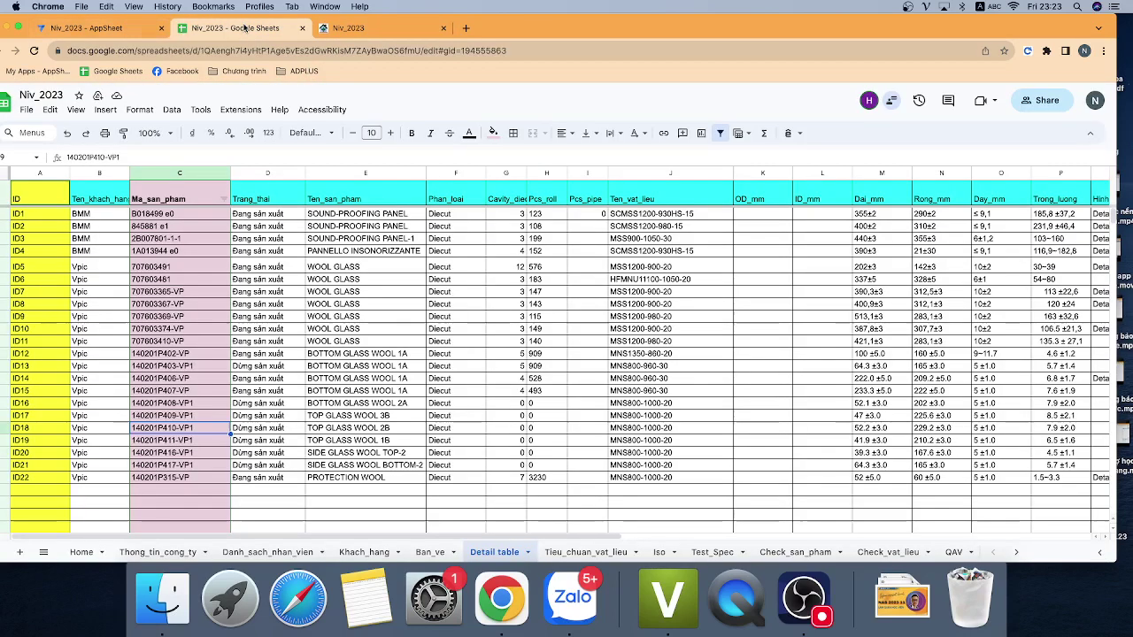
{"action": "left_click_drag", "start_coordinate": [42, 213], "coordinate": [49, 377]}
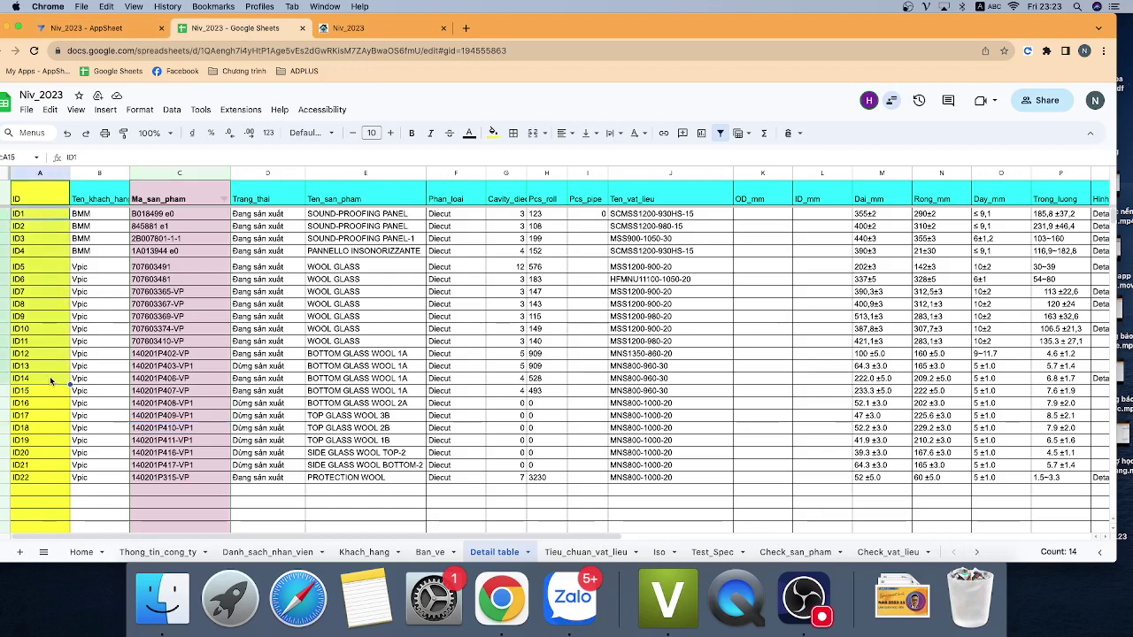
{"action": "left_click", "coordinate": [34, 215]}
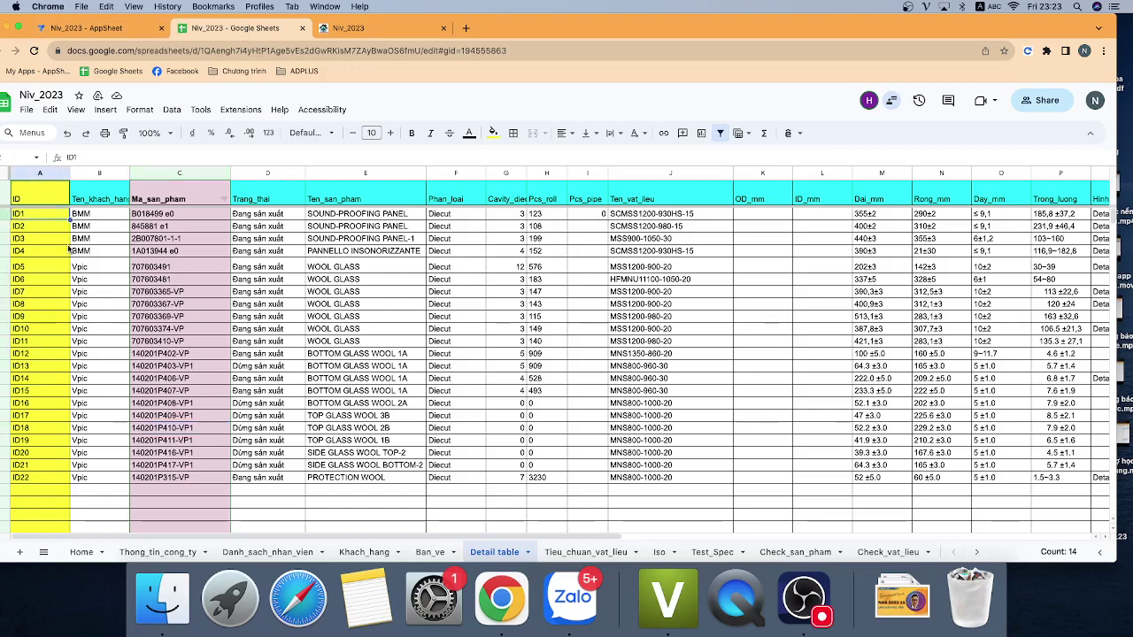
{"action": "left_click", "coordinate": [564, 552]}
{"action": "left_click", "coordinate": [390, 500]}
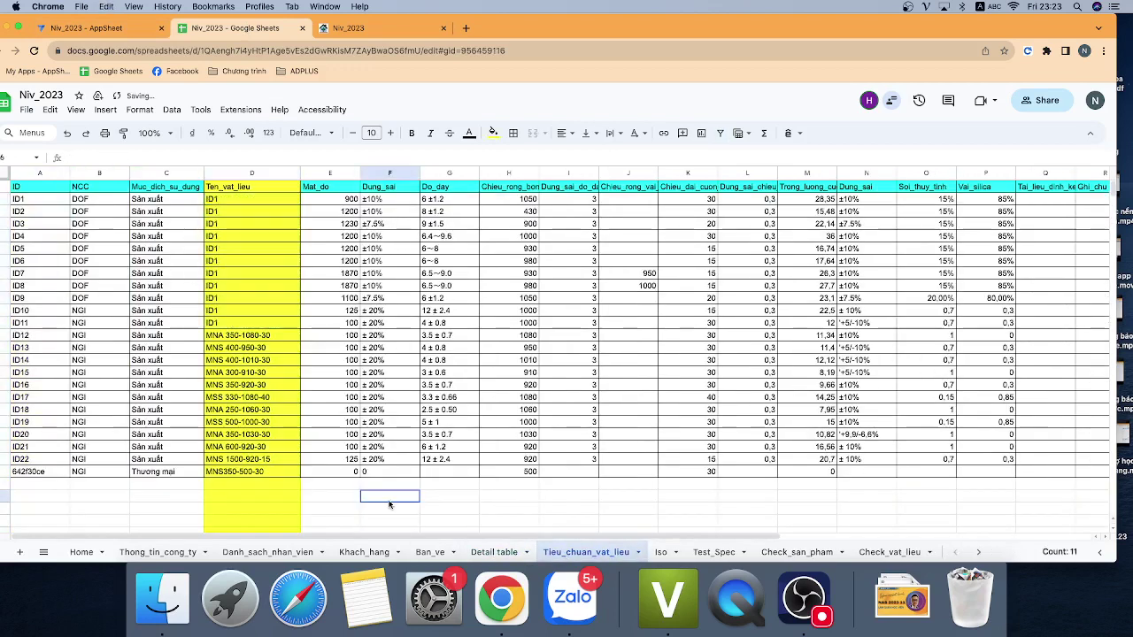
{"action": "left_click", "coordinate": [347, 27]}
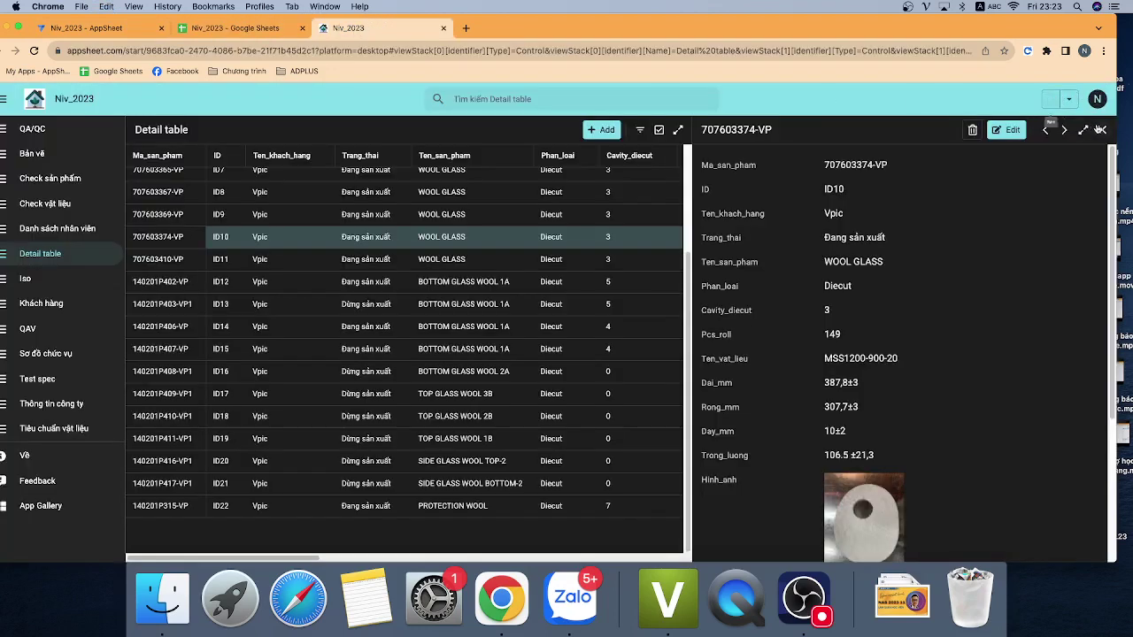
Step: Open record ID1 (B018499 e0) to view its 11 related Tieu_chuan_vat_lieu entries, then return to Google Sheets
{"action": "left_click", "coordinate": [1100, 129]}
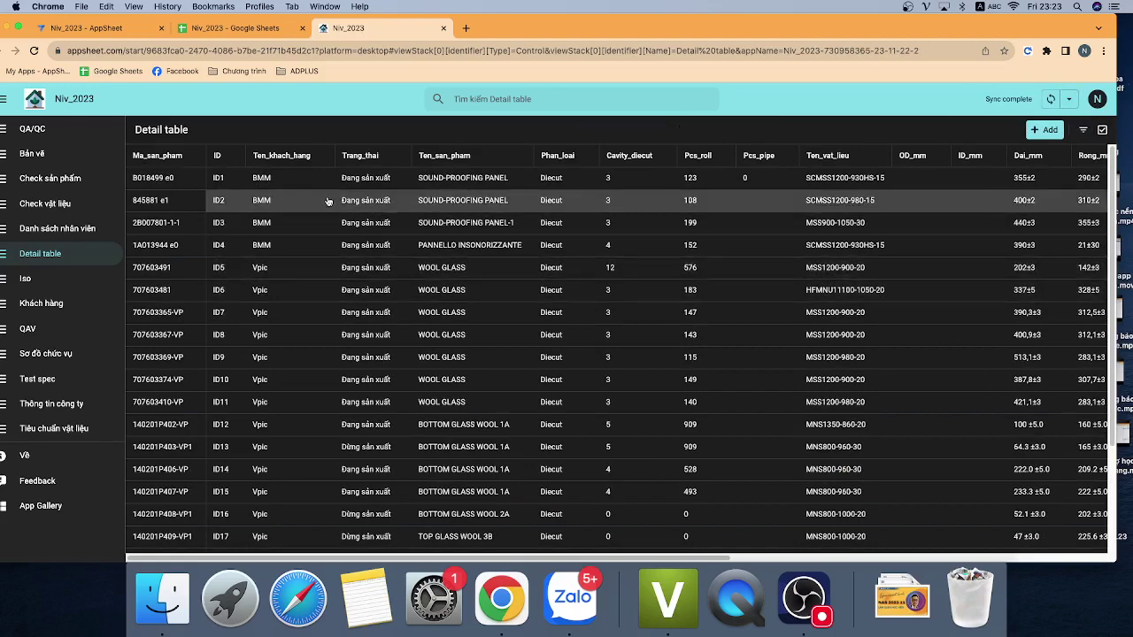
{"action": "left_click", "coordinate": [442, 178]}
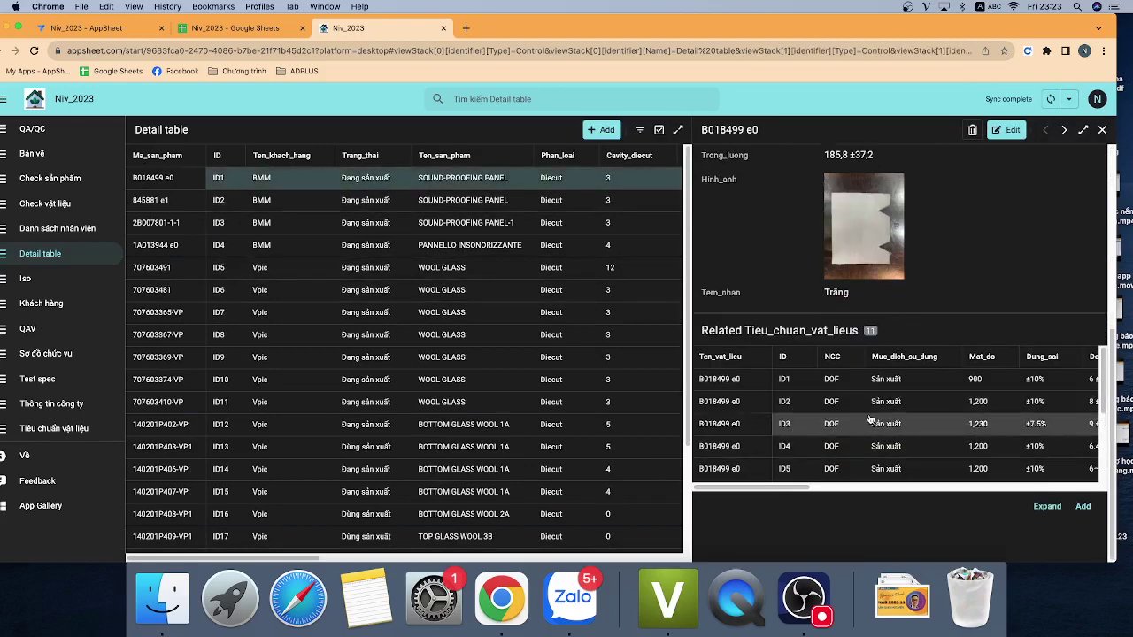
{"action": "left_click", "coordinate": [265, 27]}
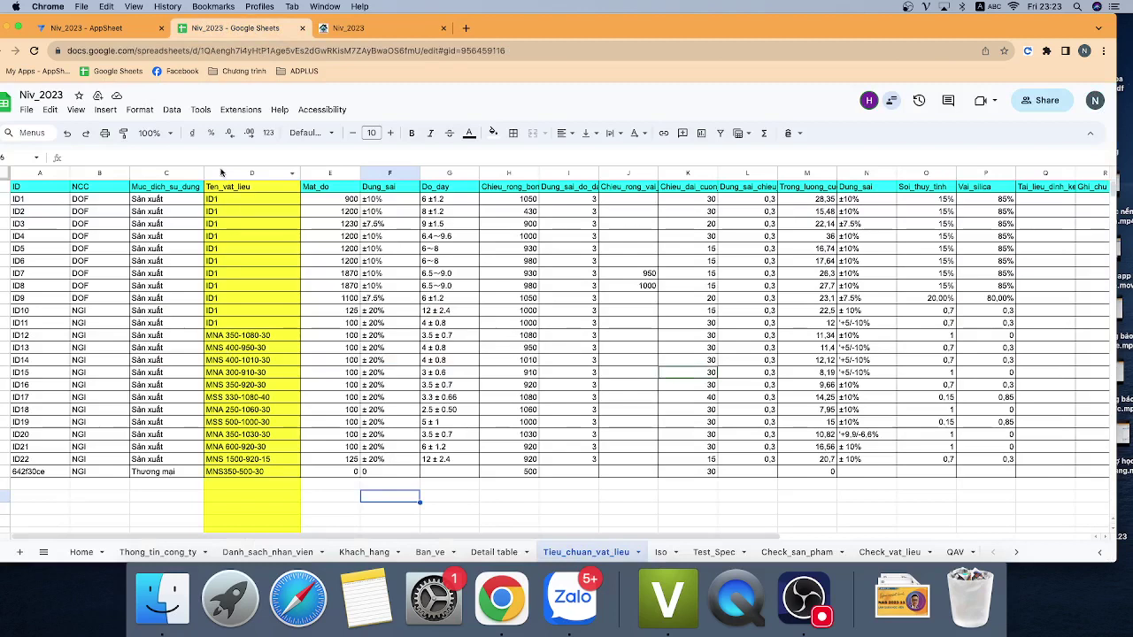
Step: Insert a column headed Ma_nguye_lieu right after Ten_vat_lieu in the Tieu_chuan_vat_lieu sheet
{"action": "left_click", "coordinate": [500, 551]}
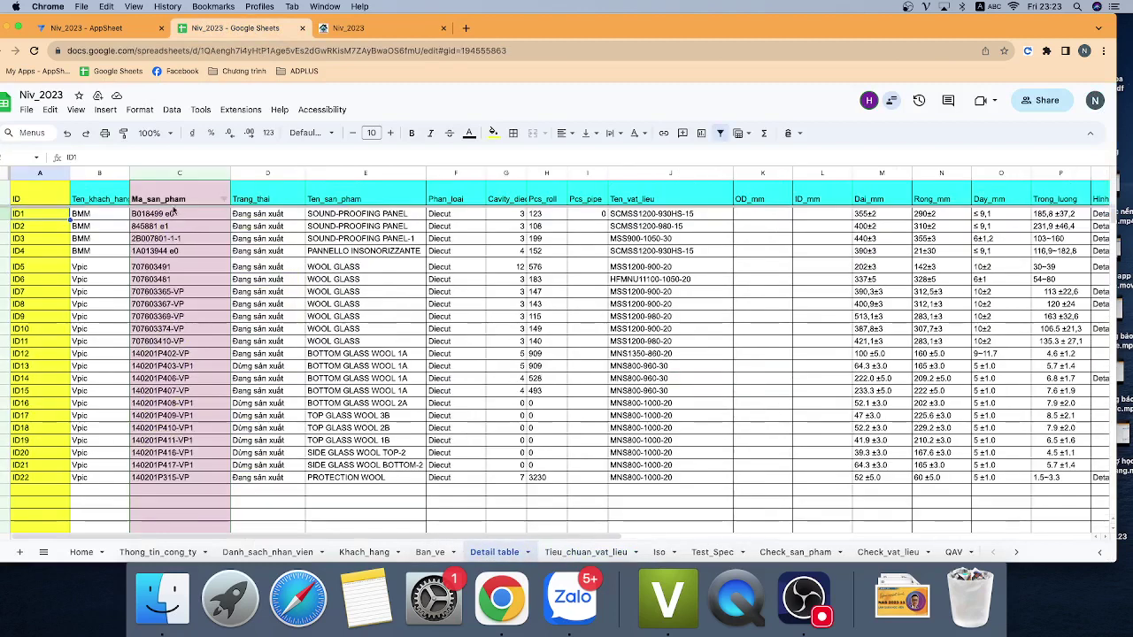
{"action": "left_click", "coordinate": [584, 551]}
{"action": "right_click", "coordinate": [252, 172]}
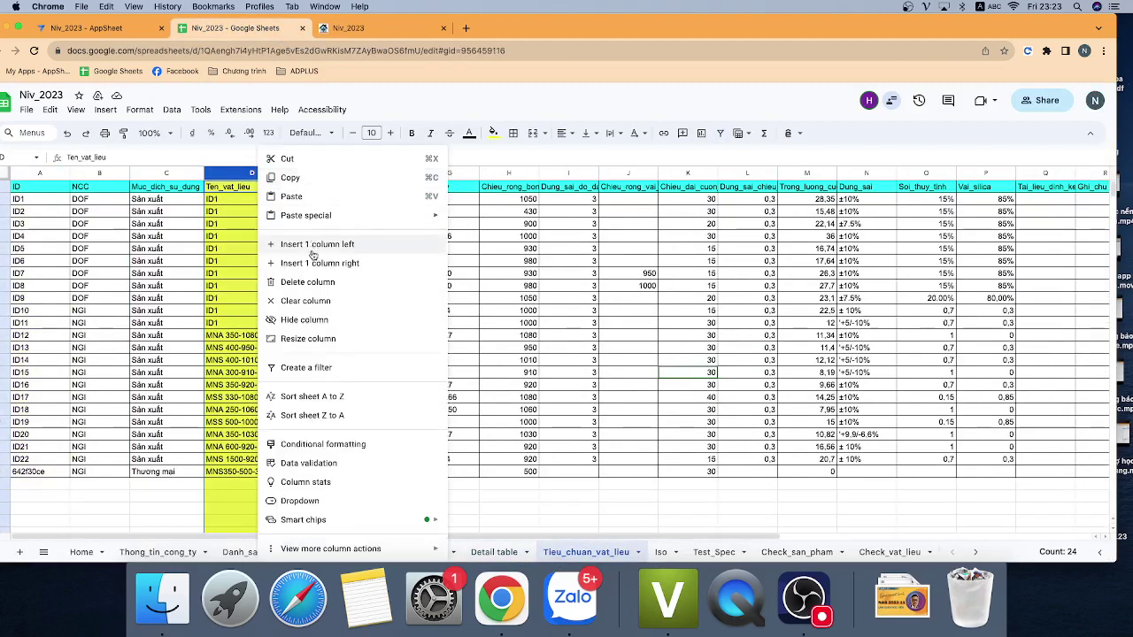
{"action": "left_click", "coordinate": [320, 263]}
{"action": "type", "text": "Ma-"}
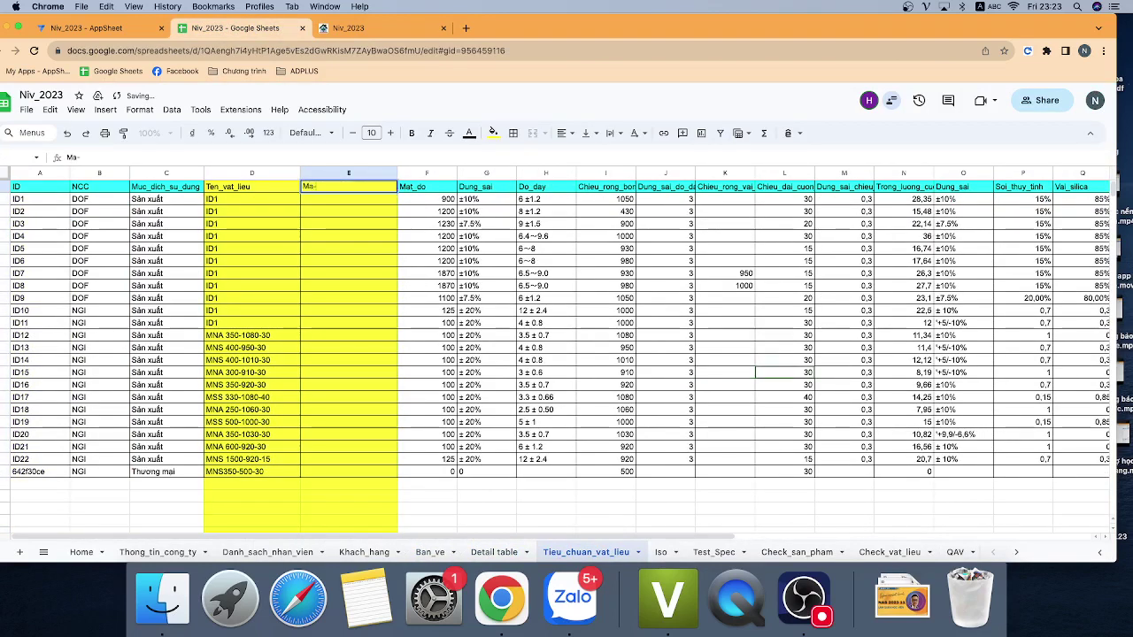
{"action": "type", "text": "Nguyen"}
{"action": "key", "text": "BackSpace"}
{"action": "key", "text": "BackSpace"}
{"action": "key", "text": "BackSpace"}
{"action": "type", "text": "_n"}
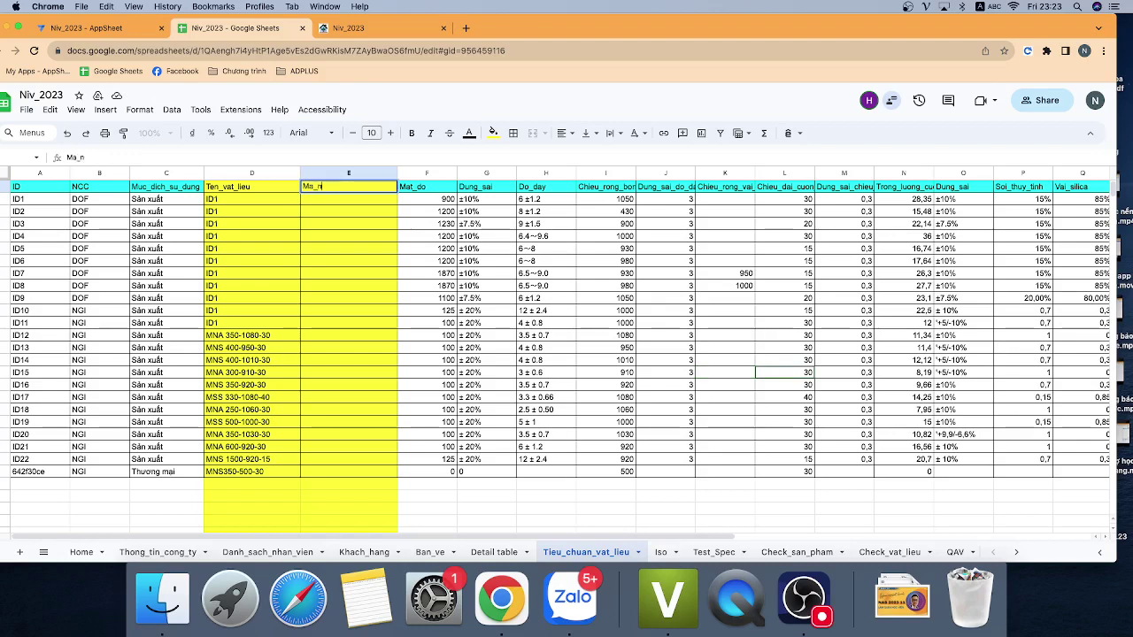
{"action": "type", "text": "guye_lieu"}
{"action": "key", "text": "Return"}
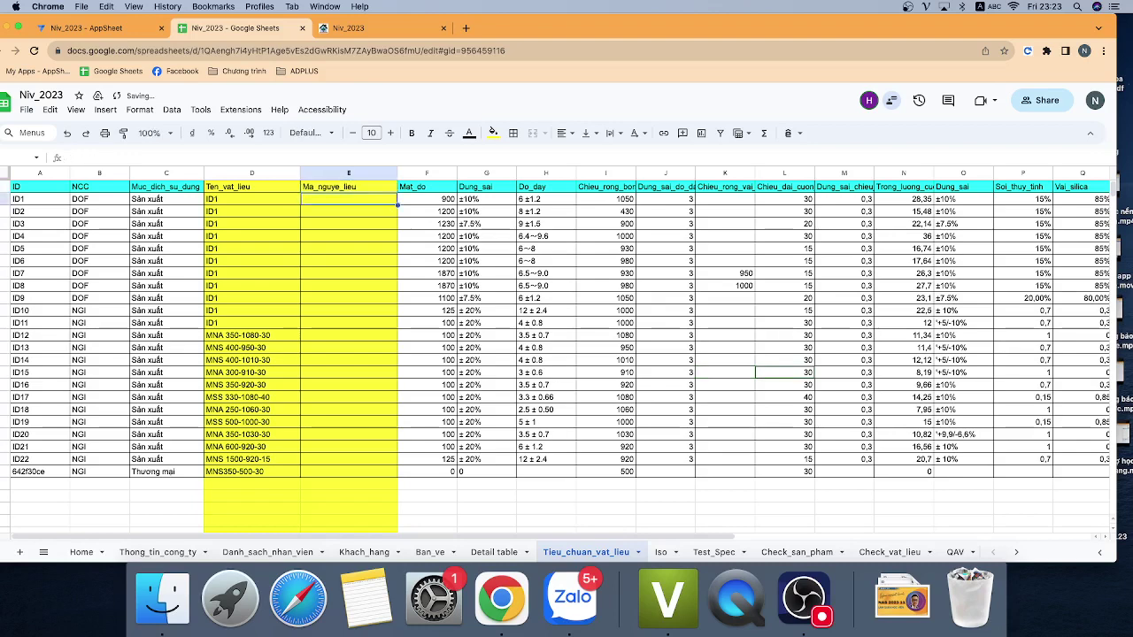
{"action": "left_click", "coordinate": [494, 552]}
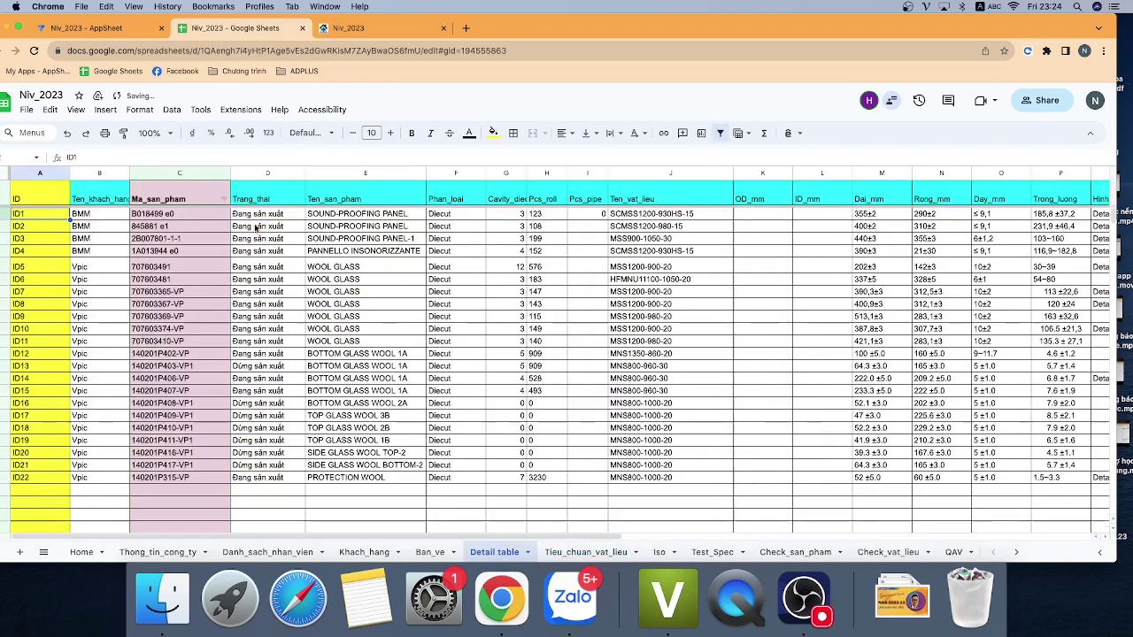
Step: Delete column E (Ma_nguye_lieu) from the Tieu_chuan_vat_lieu sheet
{"action": "left_click_drag", "start_coordinate": [226, 214], "coordinate": [226, 310]}
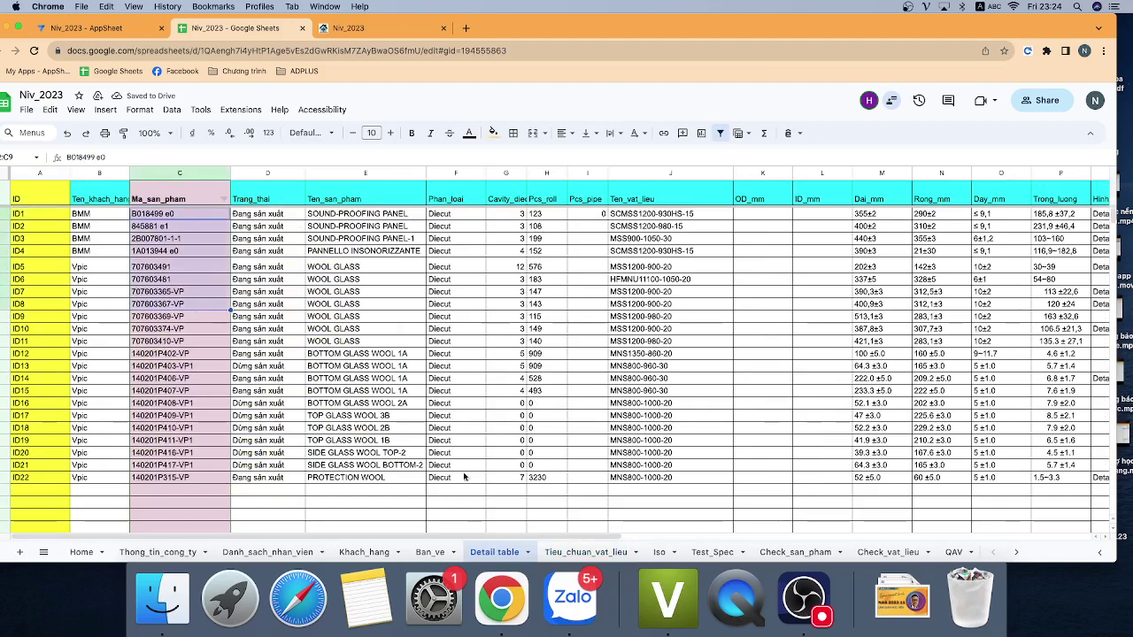
{"action": "left_click", "coordinate": [556, 552]}
{"action": "left_click_drag", "start_coordinate": [341, 202], "coordinate": [351, 324]}
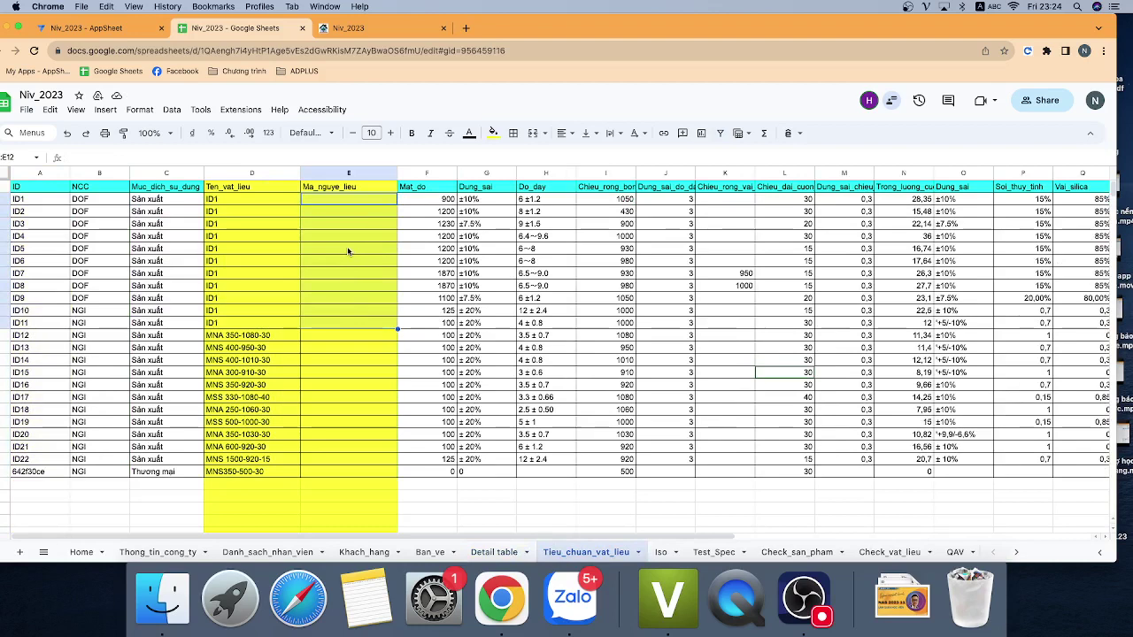
{"action": "right_click", "coordinate": [355, 174]}
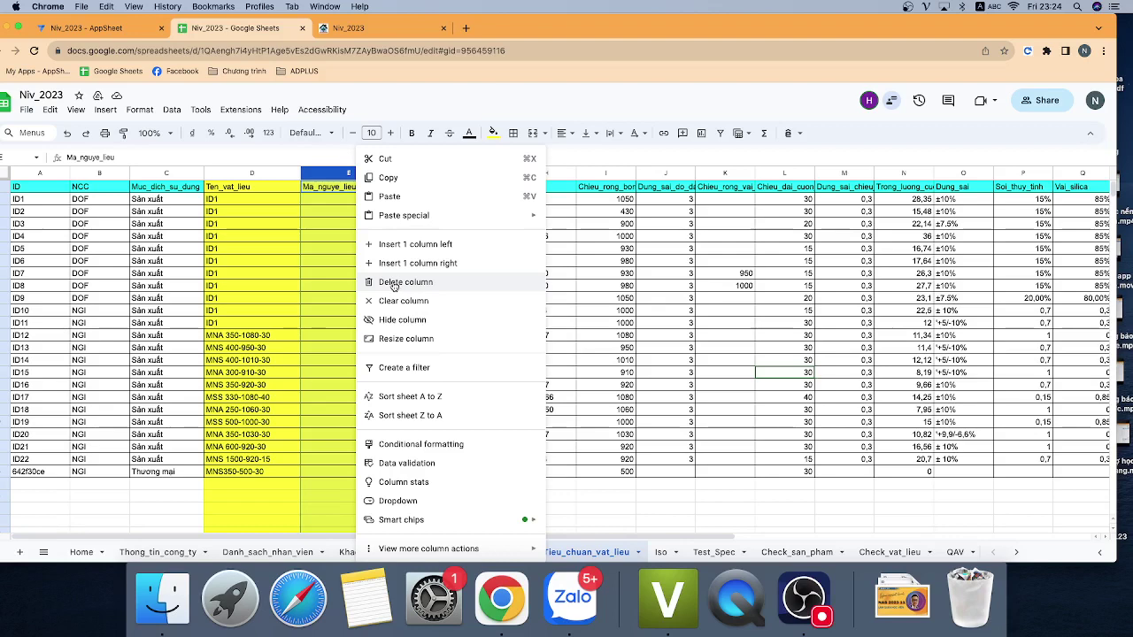
{"action": "left_click", "coordinate": [394, 282]}
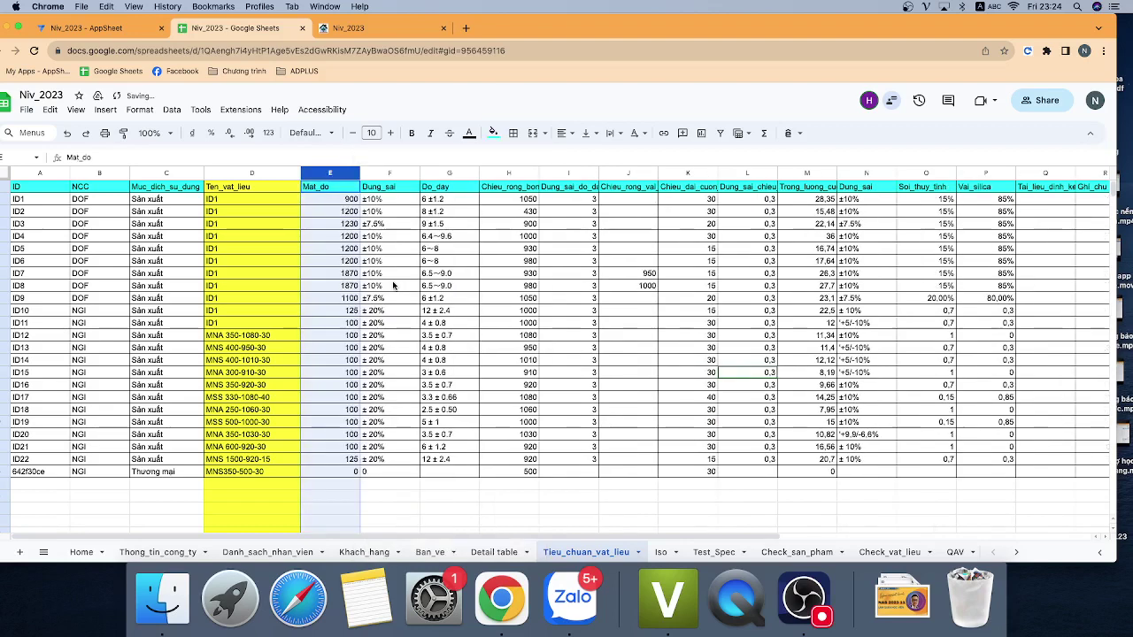